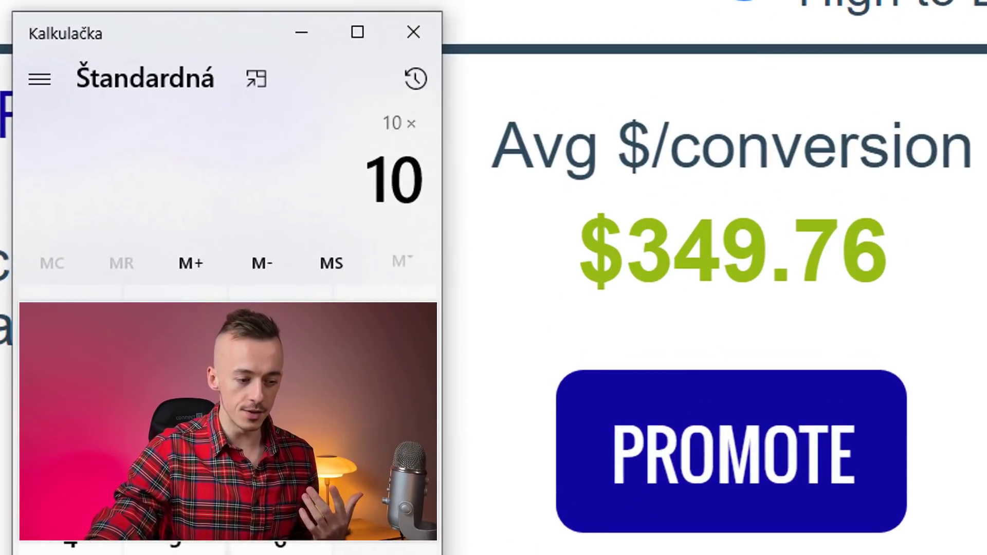
Step: Calculate the total for ten sales at 349 each
type("349")
key("Return")
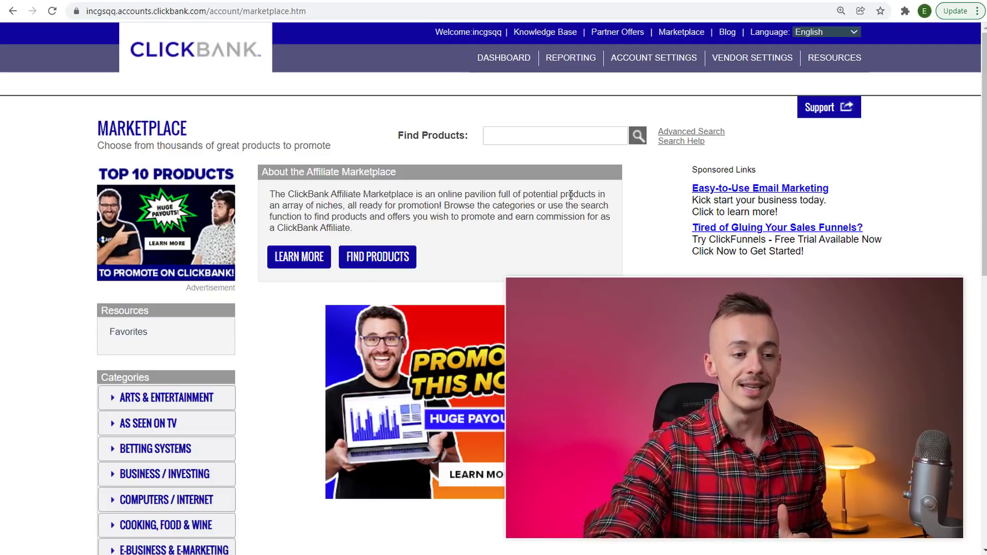
Step: Search the ClickBank marketplace for 'free traffic'
scroll(278, 419, "down", 1)
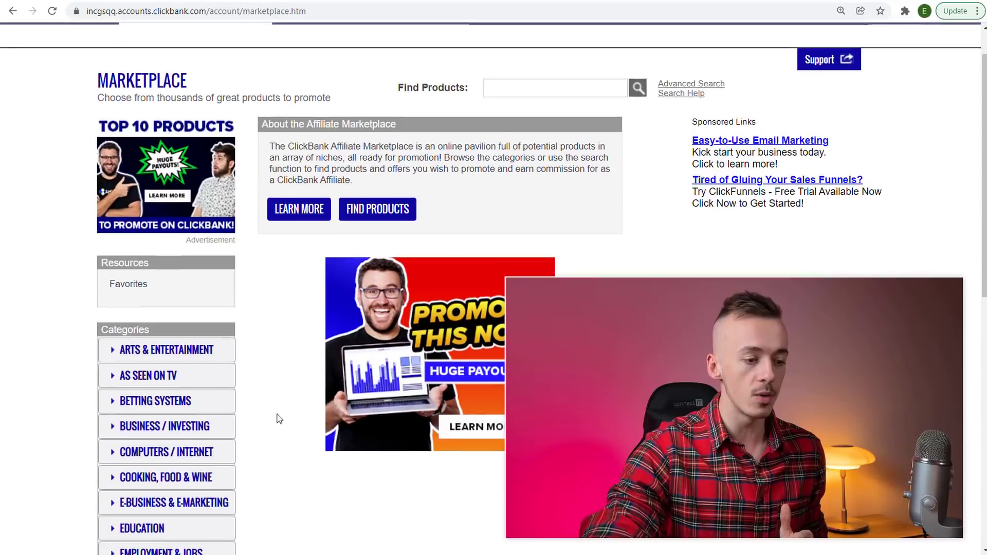
scroll(360, 349, "up", 1)
scroll(516, 128, "up", 7)
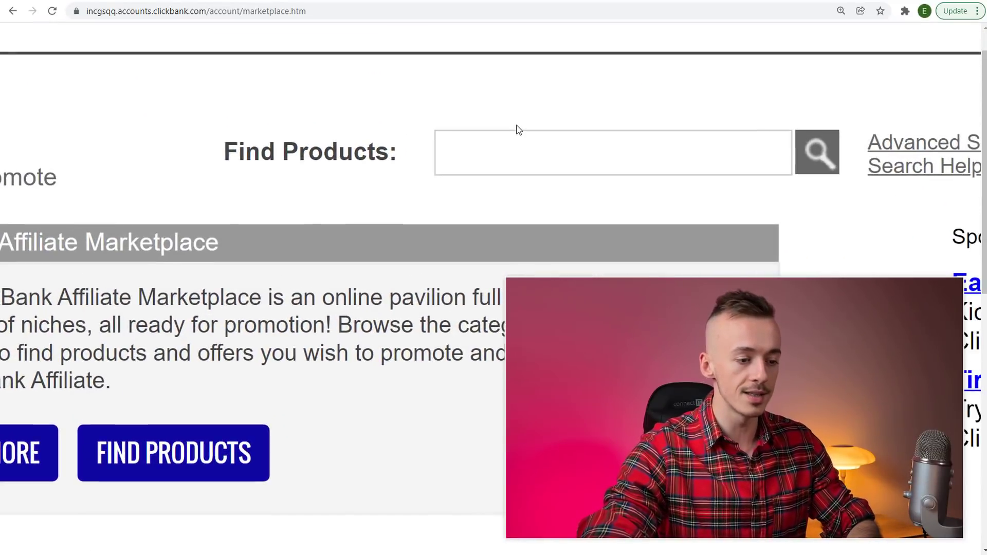
left_click(512, 149)
type("free traffic")
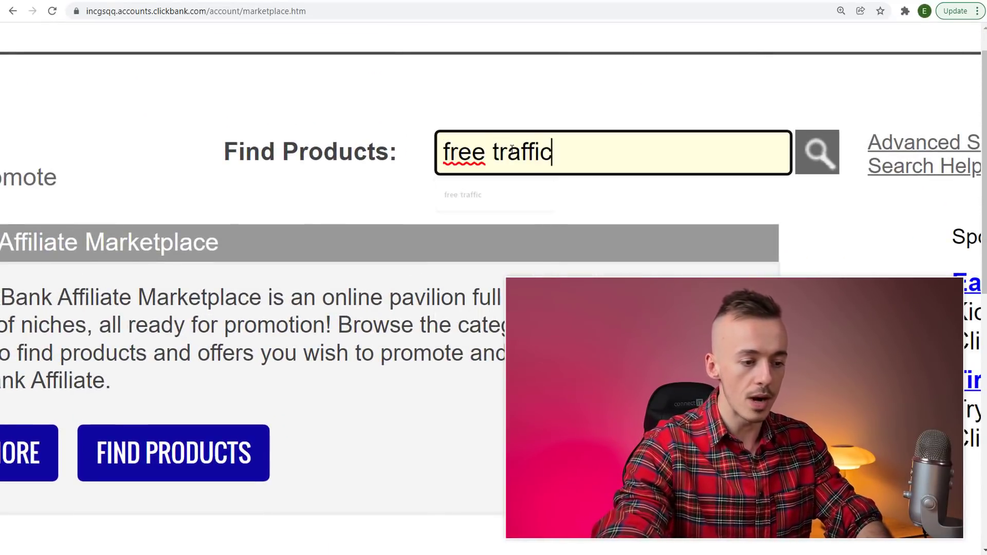
key("Return")
Step: Review the FREE Traffic System listing, highlighting its $2 starting price, and zoom out
scroll(511, 150, "down", 7)
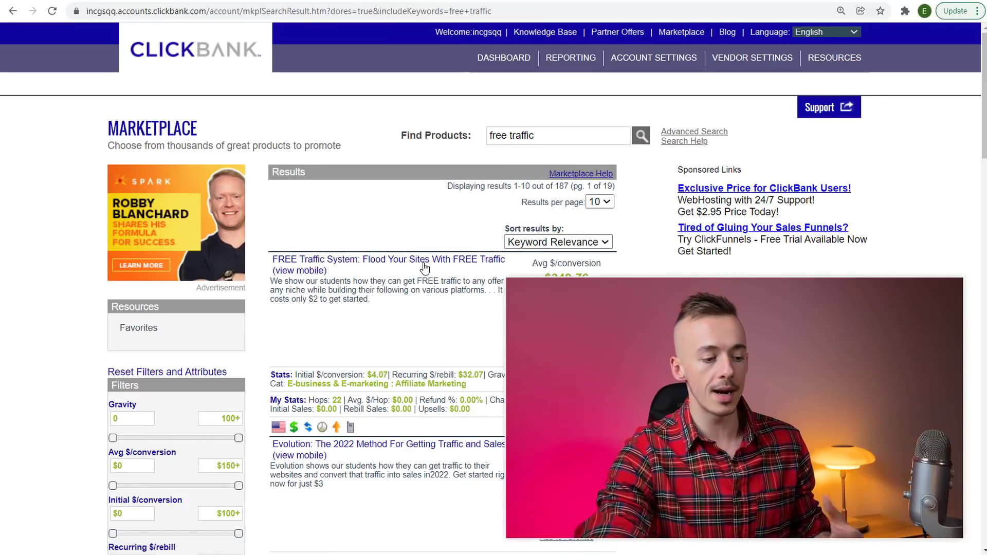
scroll(383, 358, "up", 6)
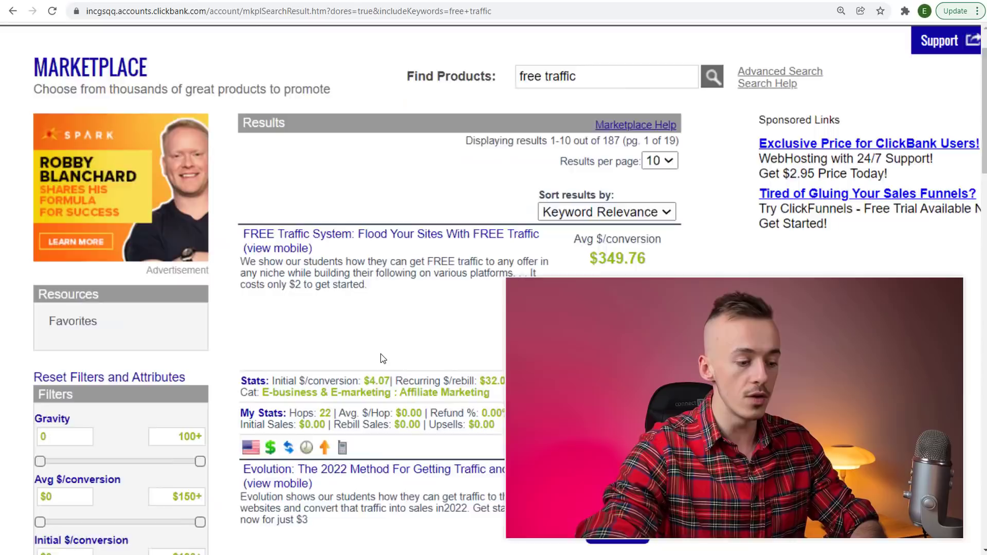
scroll(383, 358, "down", 1)
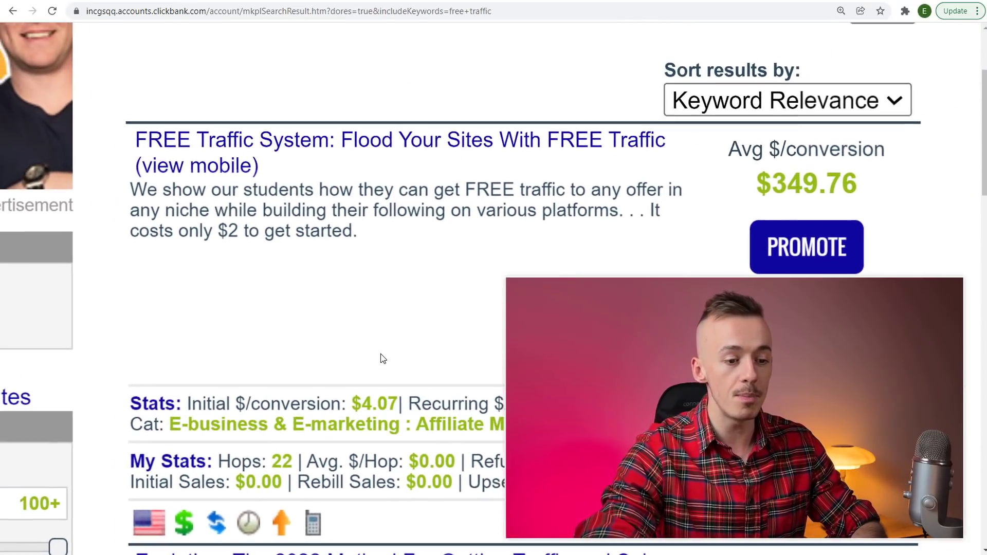
scroll(380, 356, "up", 1)
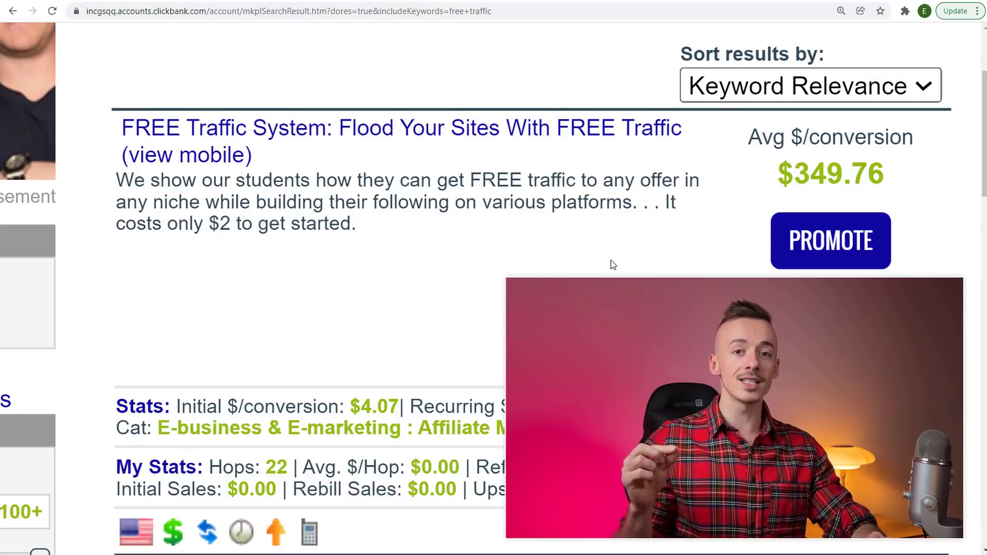
scroll(335, 241, "up", 5, "ctrl")
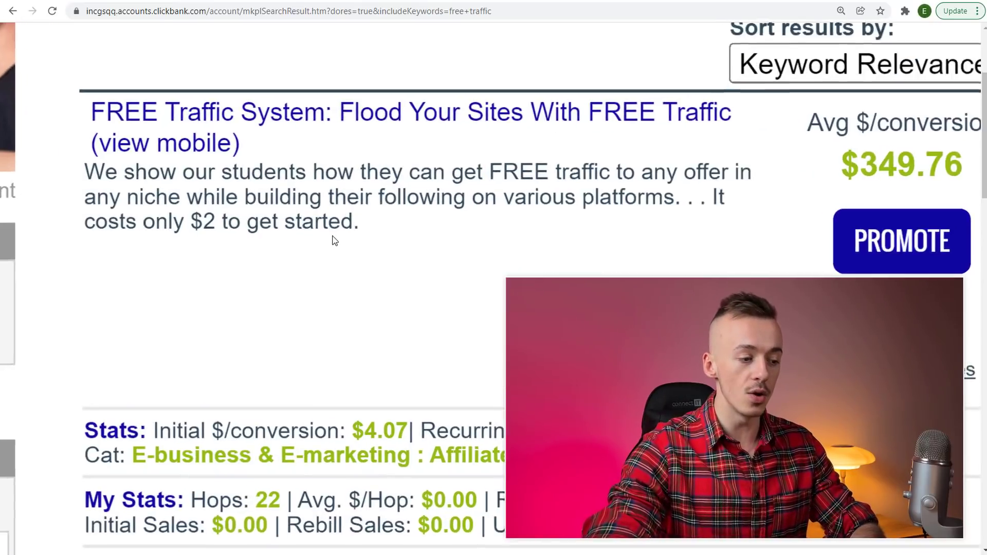
double_click(168, 218)
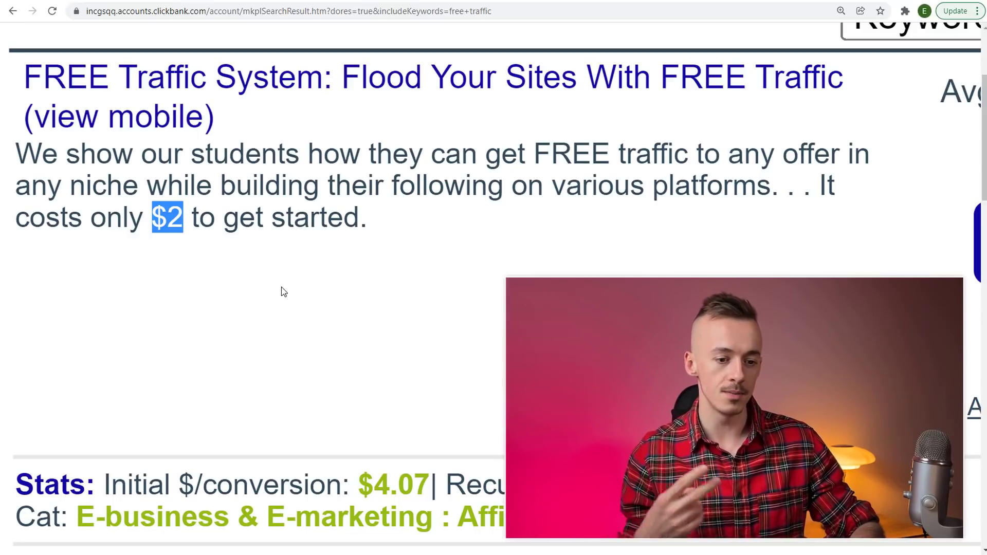
scroll(282, 292, "right", 4)
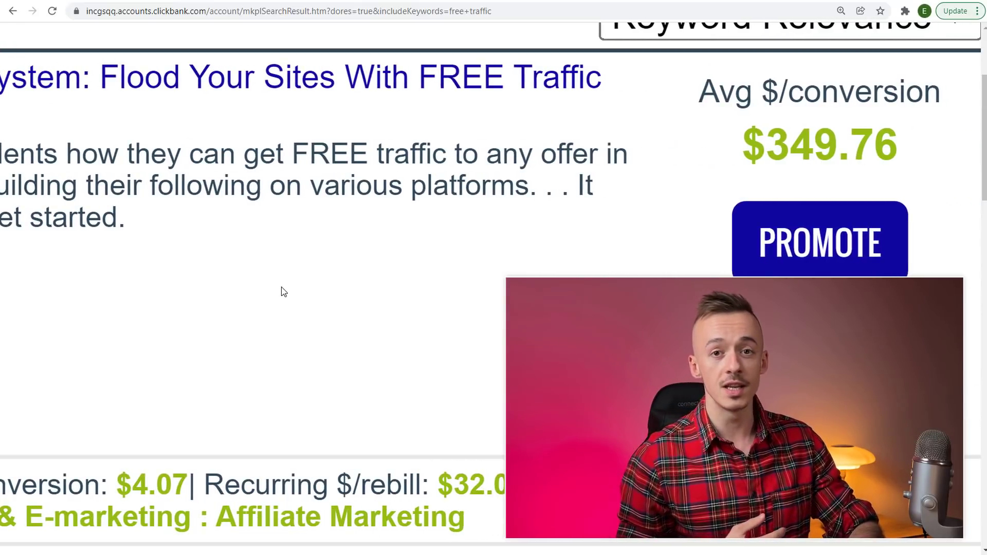
key("ctrl+minus")
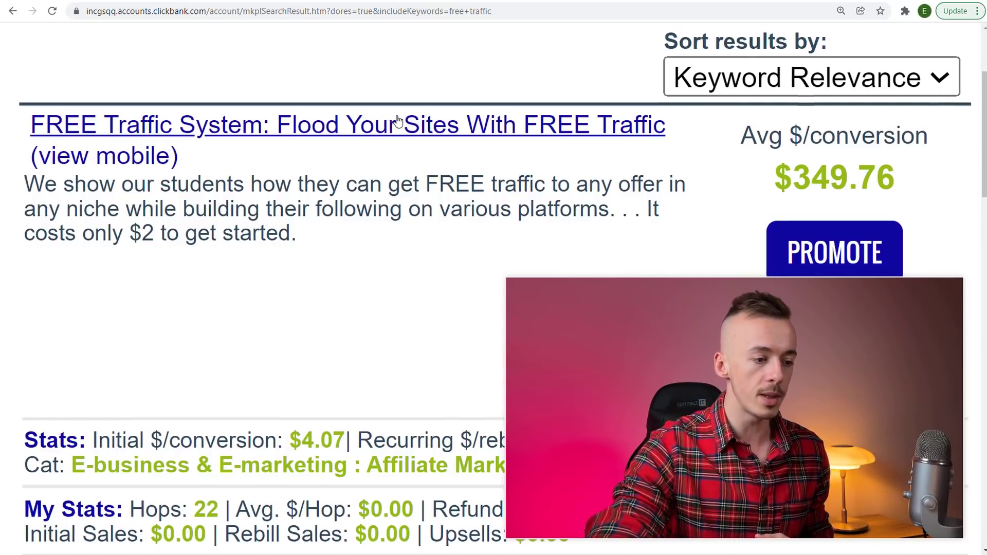
Step: Open the FREE Traffic System sales page and highlight its $37 monthly price
left_click(399, 122)
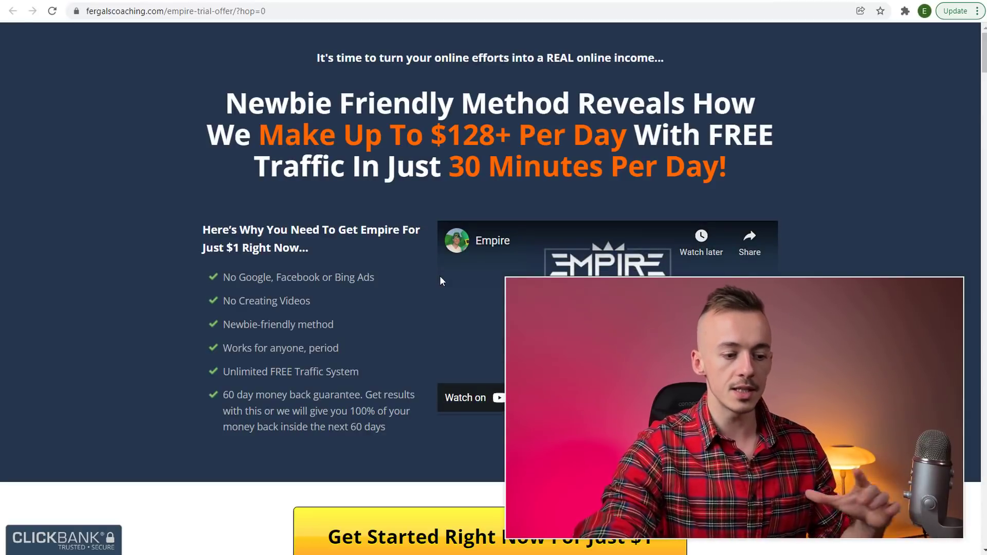
scroll(440, 275, "down", 5)
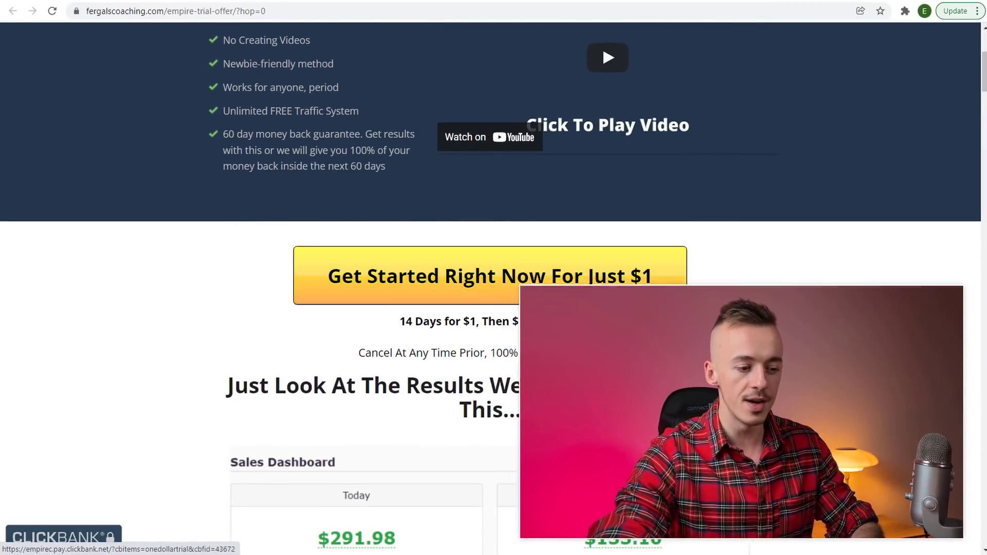
scroll(531, 298, "up", 5)
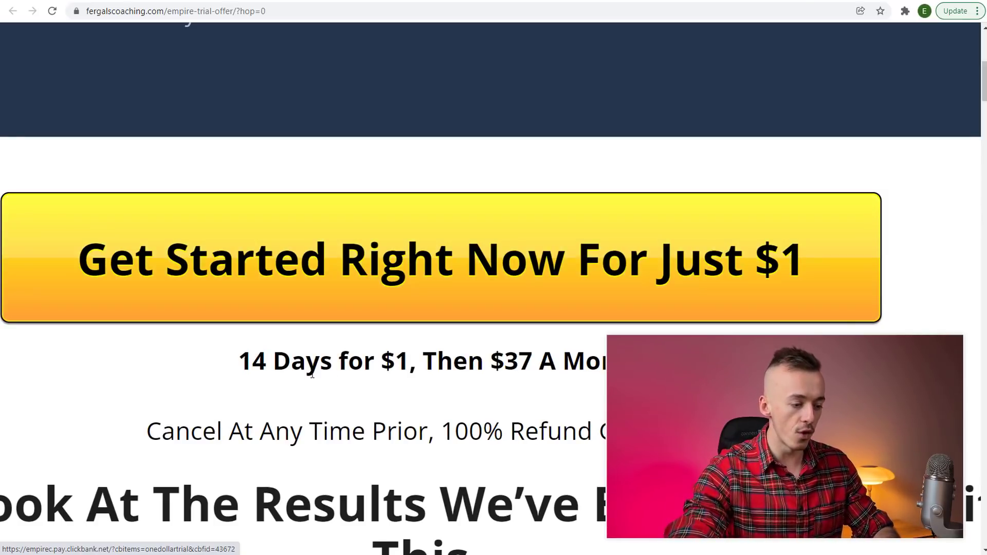
scroll(274, 373, "up", 3)
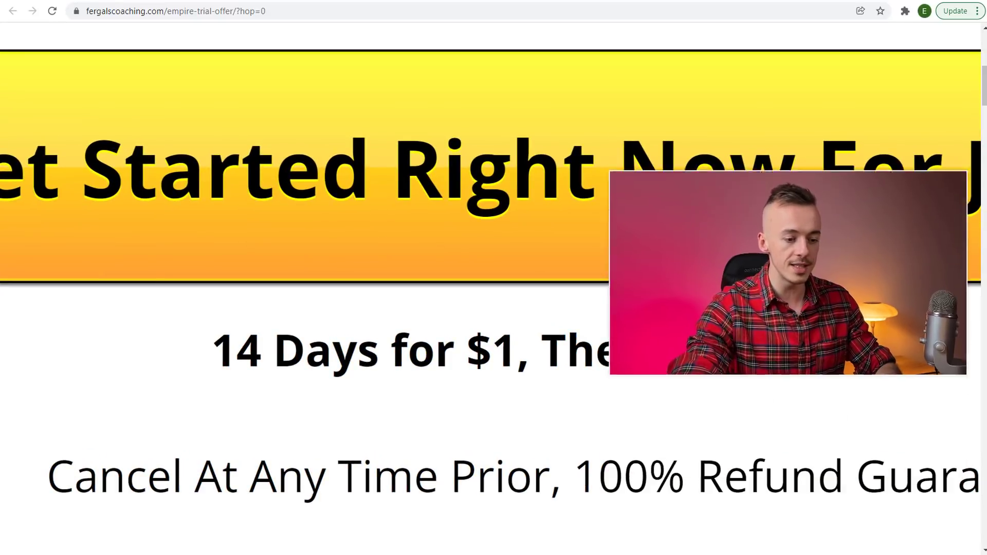
scroll(514, 361, "right", 3)
scroll(629, 362, "left", 1)
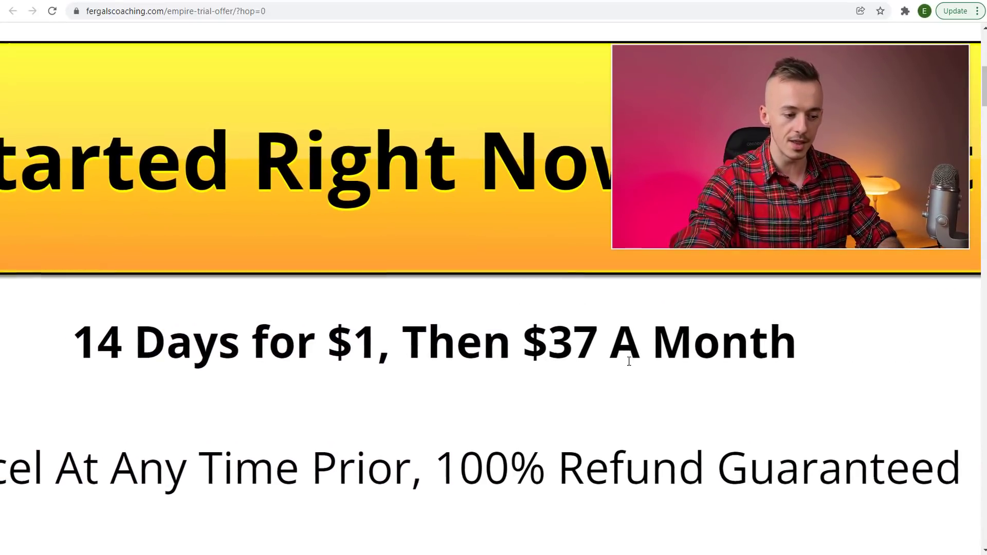
left_click_drag(523, 344, 593, 344)
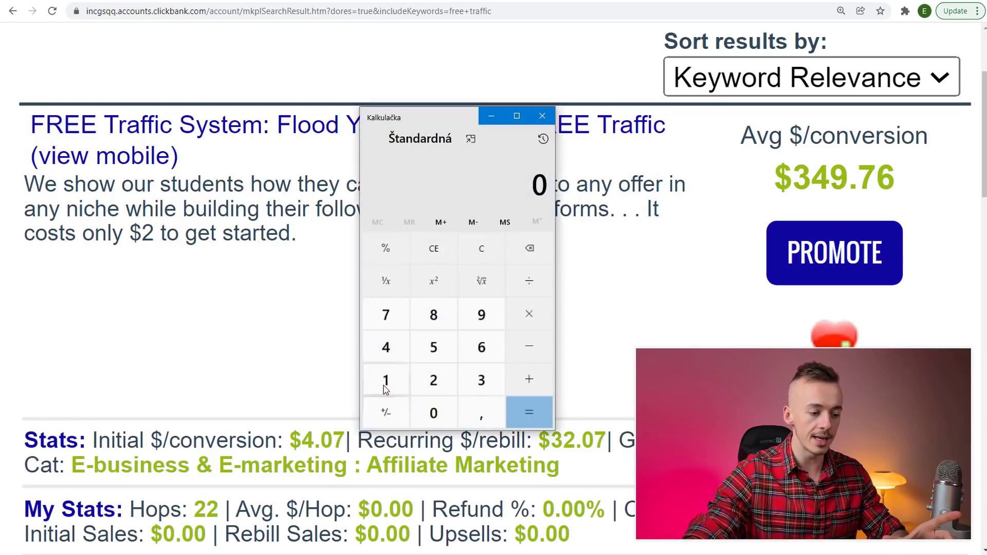
Step: Compute 10 × 349 = 3,490 in Calculator, then close it
left_click(414, 403)
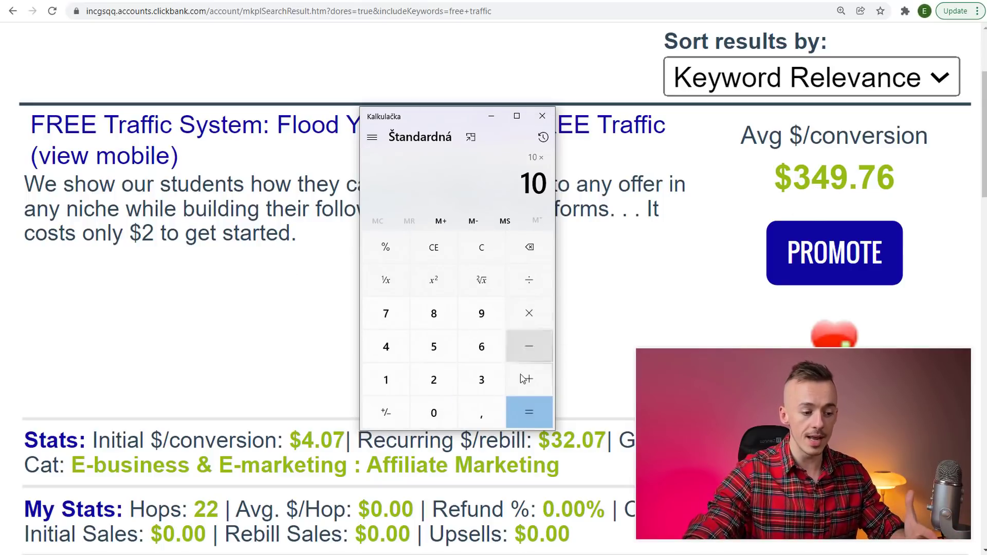
left_click(481, 379)
left_click(401, 354)
left_click(478, 315)
left_click(529, 411)
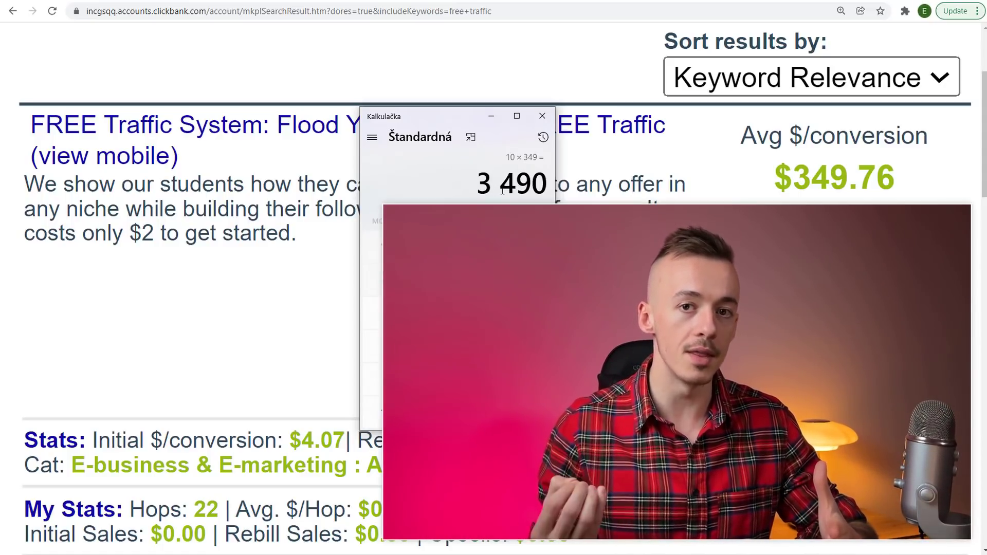
left_click(549, 116)
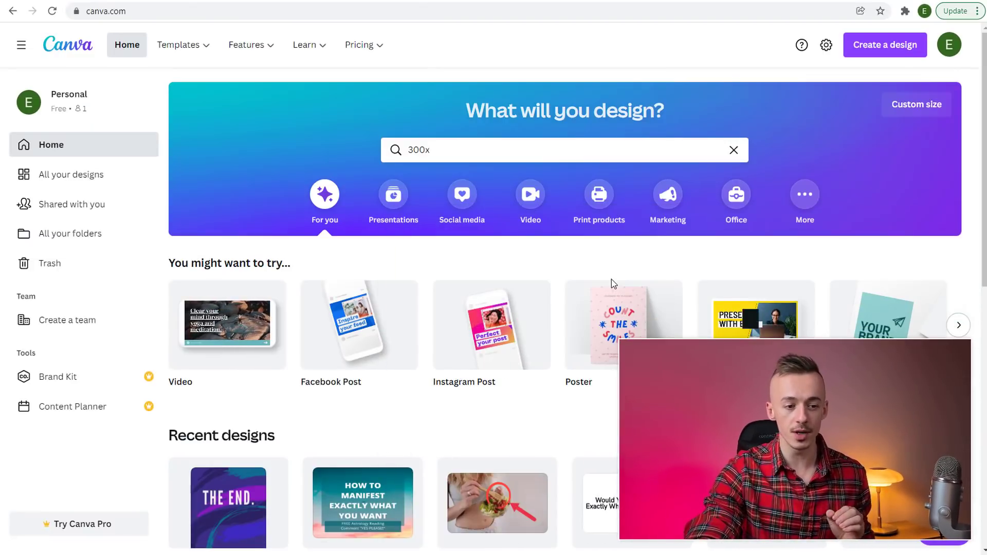
Step: Create a new custom-size Canva design of 300 × 250 px
left_click(936, 106)
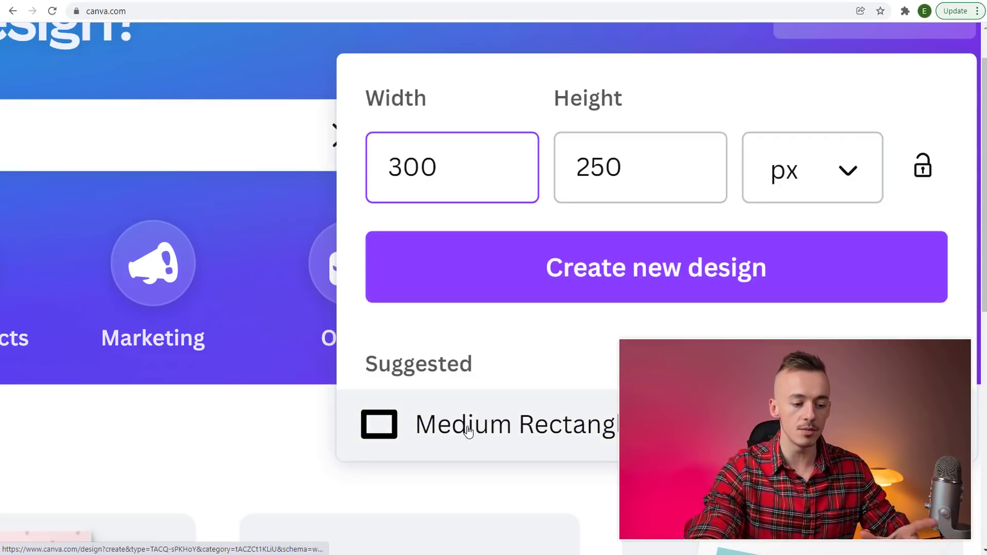
left_click(615, 264)
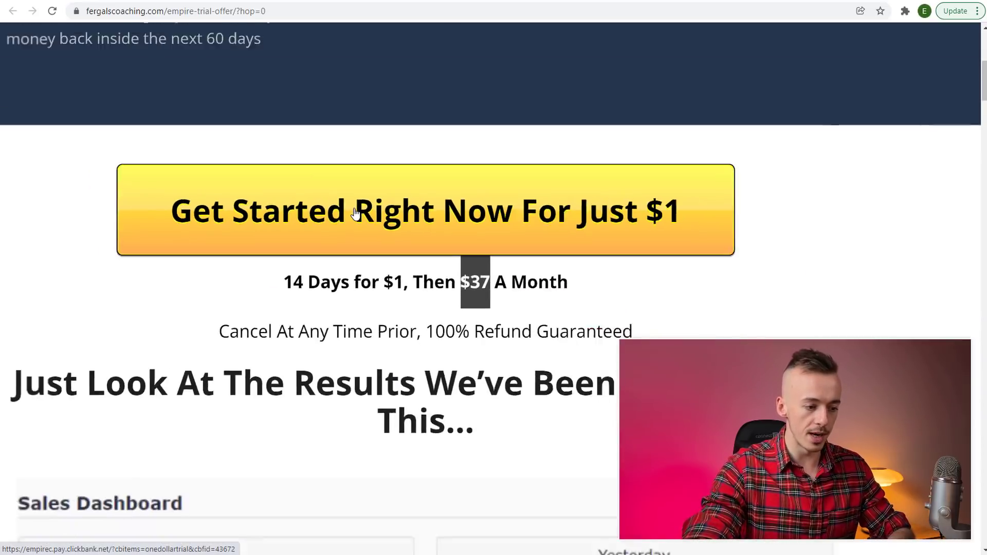
Step: Copy the Sales Dashboard screenshot showing $291.98 today and $133.10 yesterday
scroll(467, 177, "up", 2)
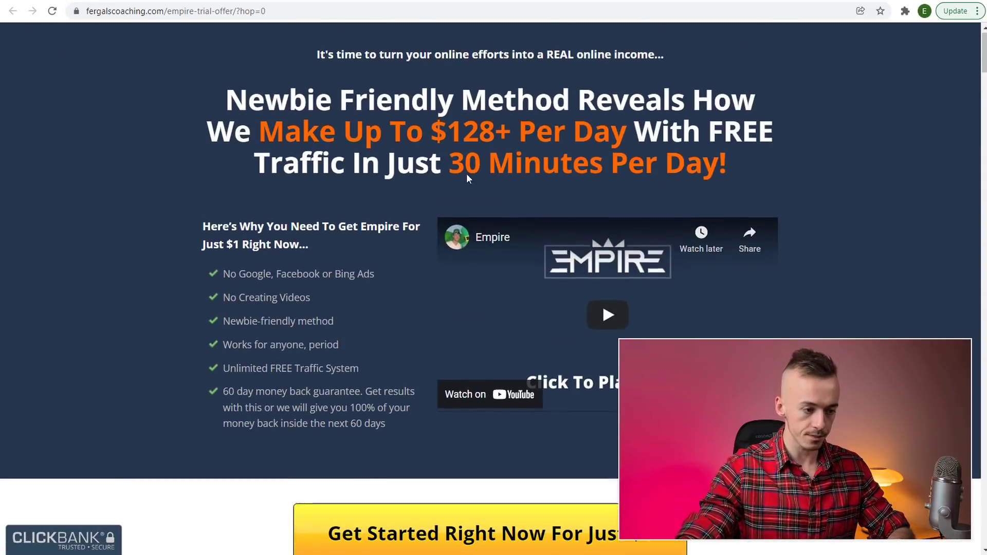
scroll(441, 231, "down", 3)
scroll(462, 228, "down", 5)
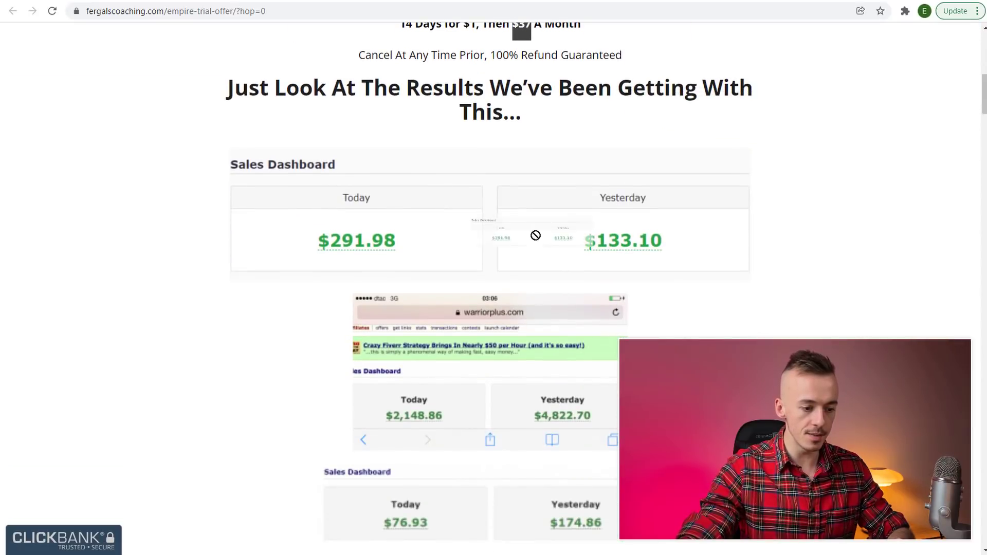
scroll(597, 231, "down", 3)
scroll(612, 211, "down", 2)
scroll(566, 219, "up", 3)
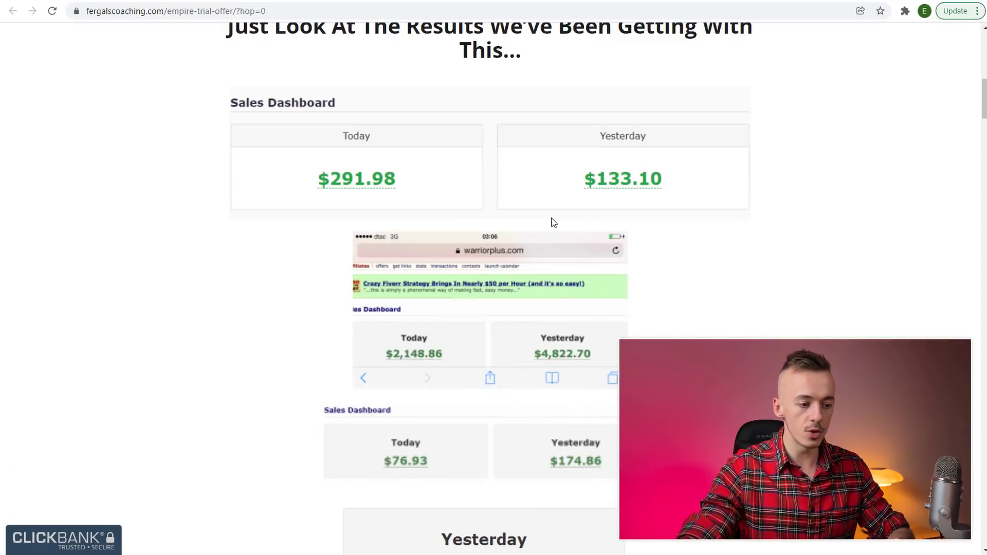
right_click(480, 156)
left_click(512, 194)
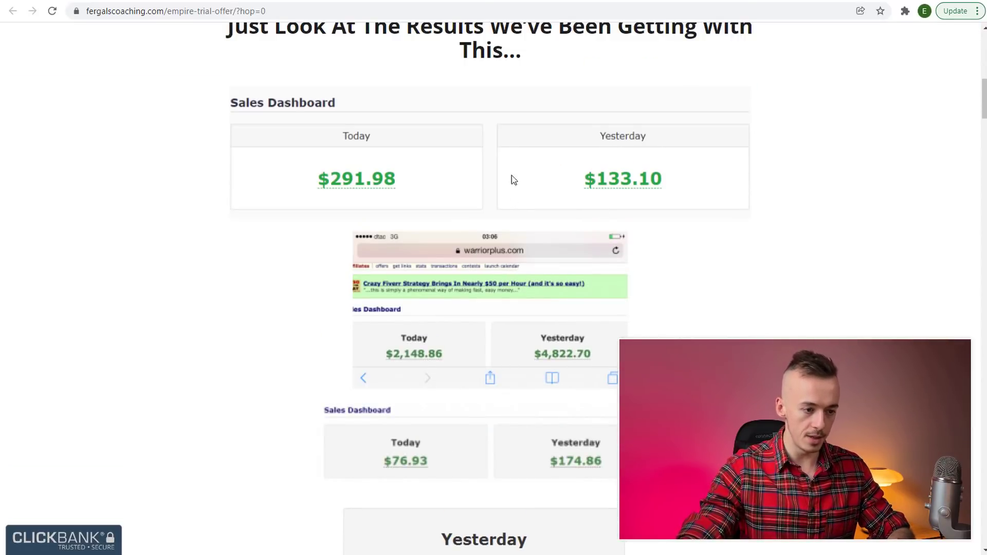
Step: Paste the dashboard screenshot onto the Canva banner and stretch it to both page edges
key("ctrl+Tab")
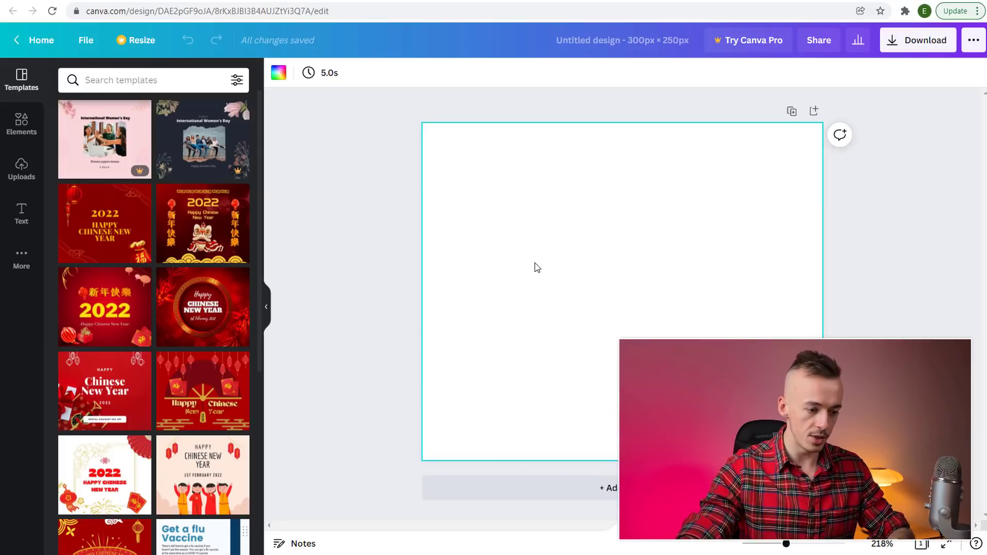
right_click(535, 264)
left_click(585, 311)
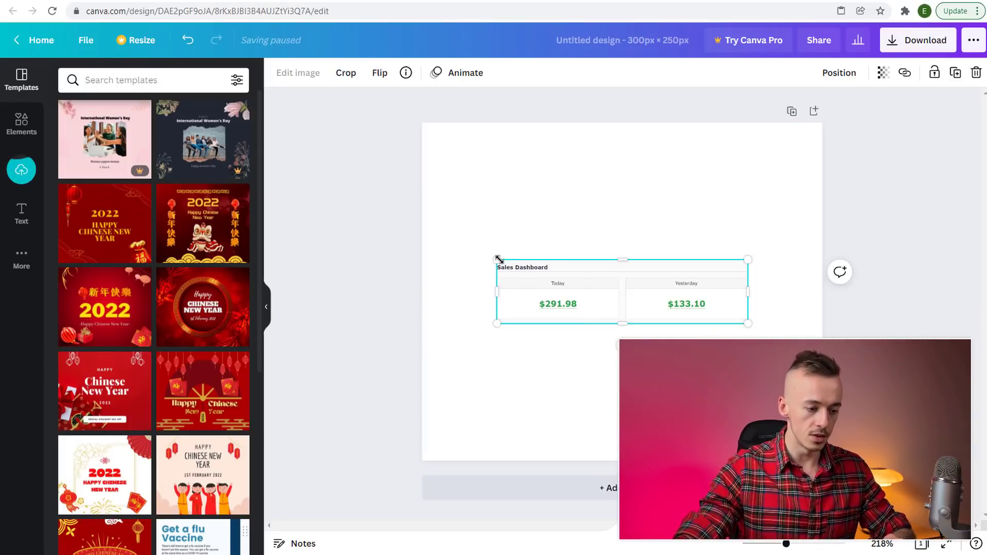
left_click_drag(498, 259, 422, 240)
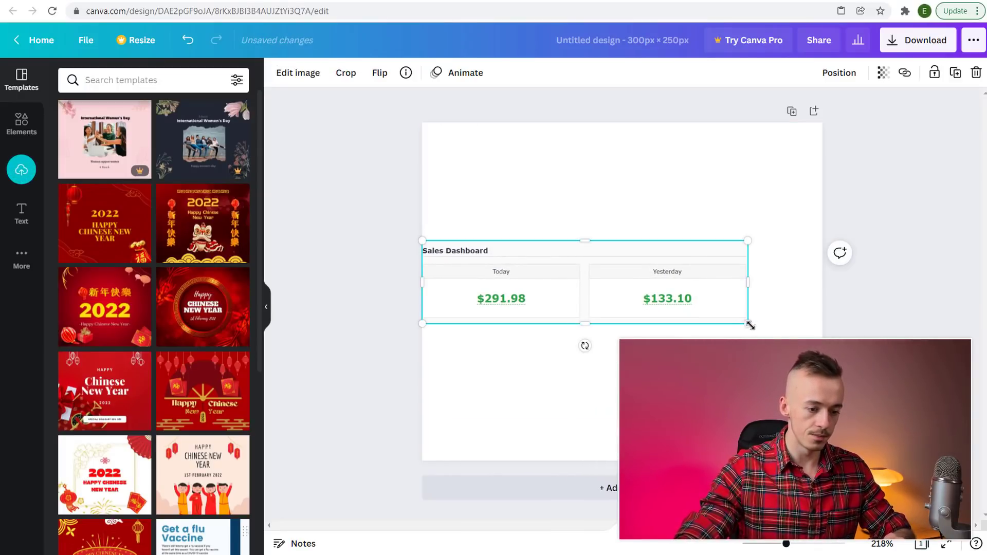
left_click_drag(751, 325, 823, 338)
key("Escape")
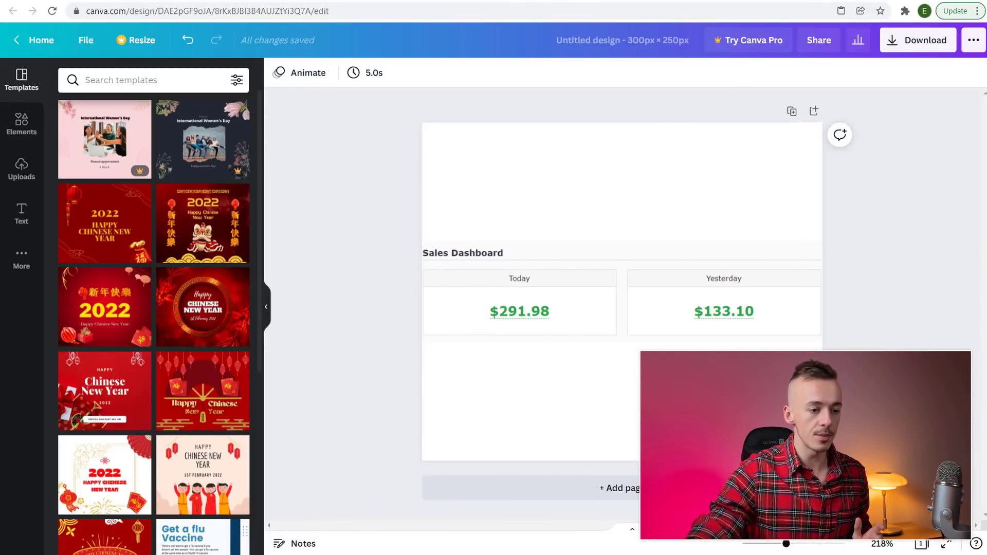
left_click(30, 198)
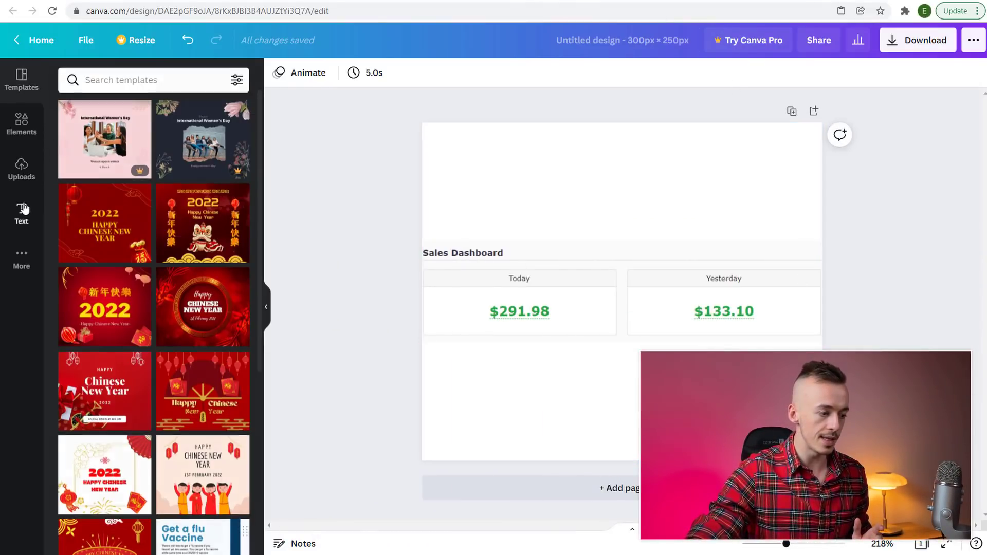
Step: Add a two-line red heading 'FREE TRAFFIC! / $200+ PER DAY!', enlarged and centred at the top
left_click(152, 148)
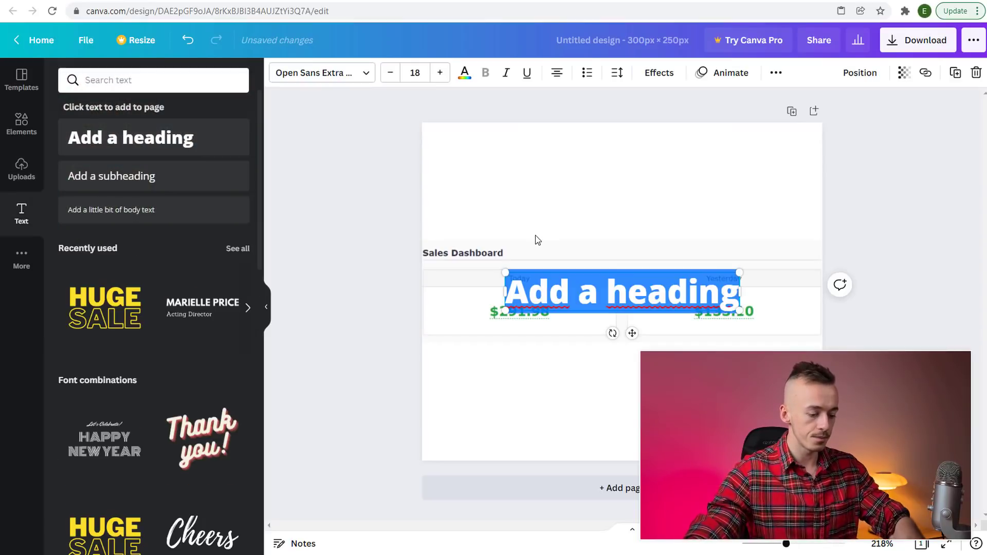
type("FREE TRAFFIC!")
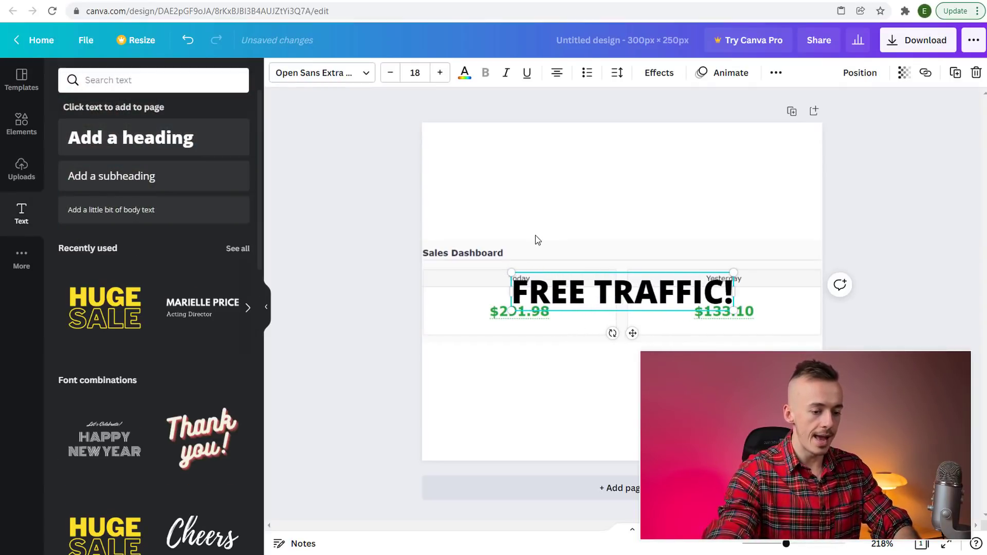
key("Return")
type("$")
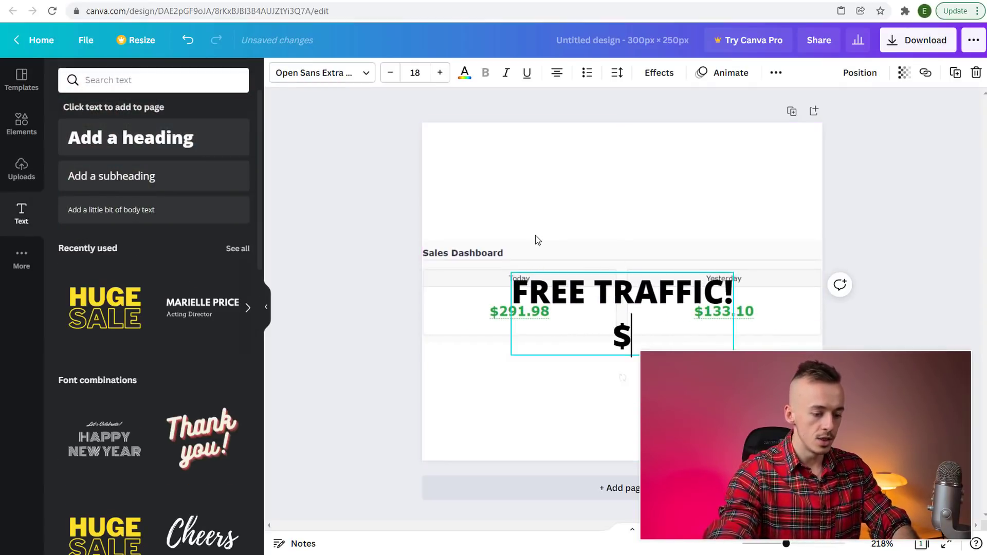
type("200+ PER DAY!")
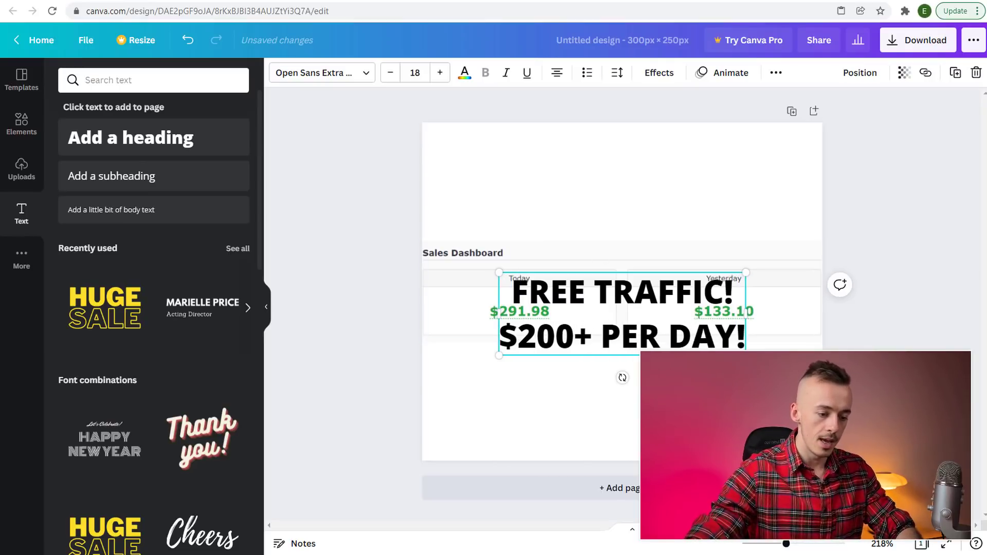
key("Escape")
left_click_drag(656, 319, 650, 190)
left_click_drag(743, 226, 802, 247)
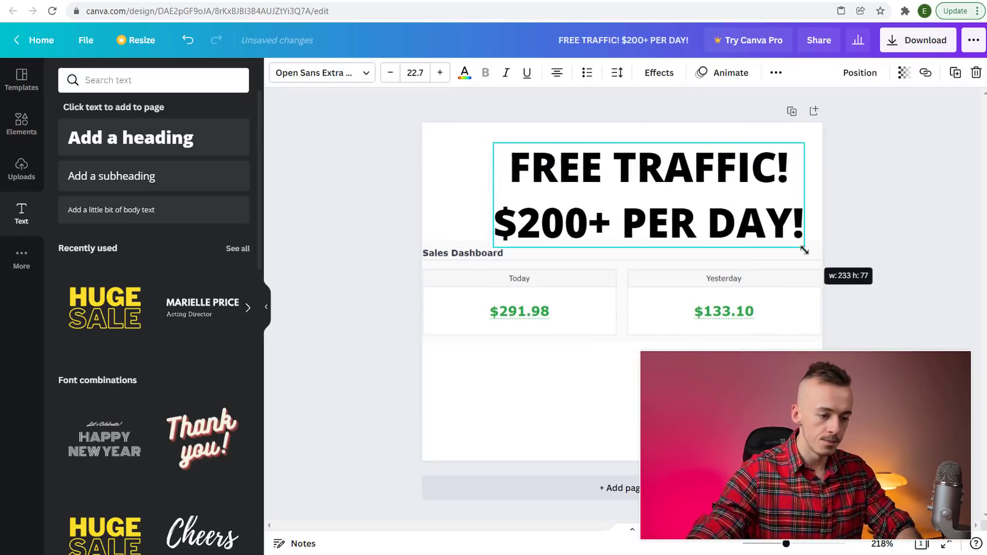
left_click_drag(723, 198, 692, 191)
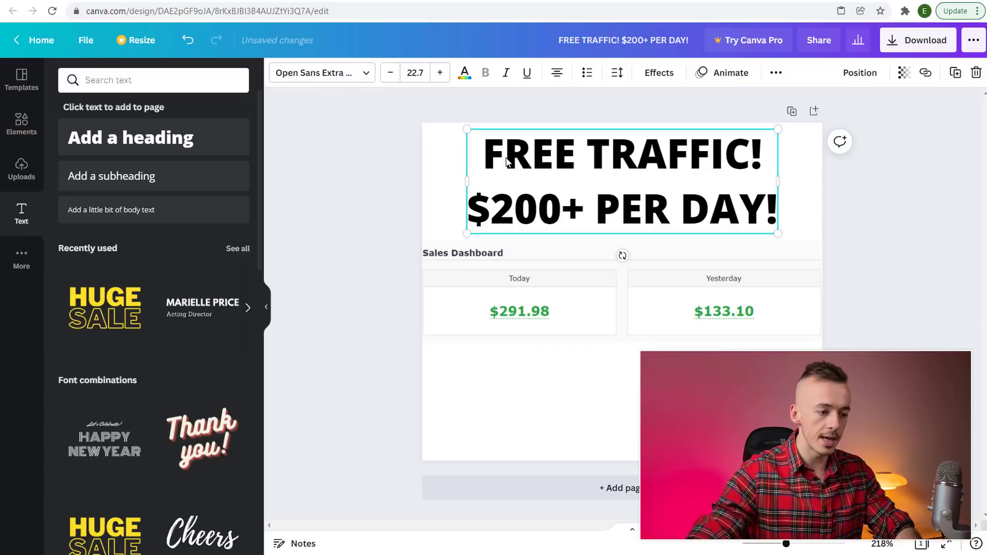
left_click(464, 72)
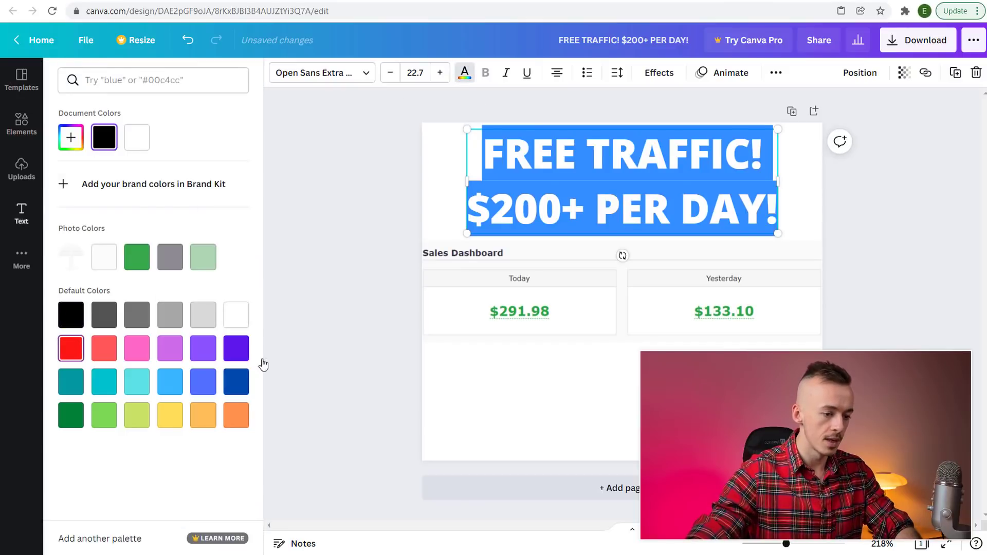
key("Escape")
left_click(131, 1)
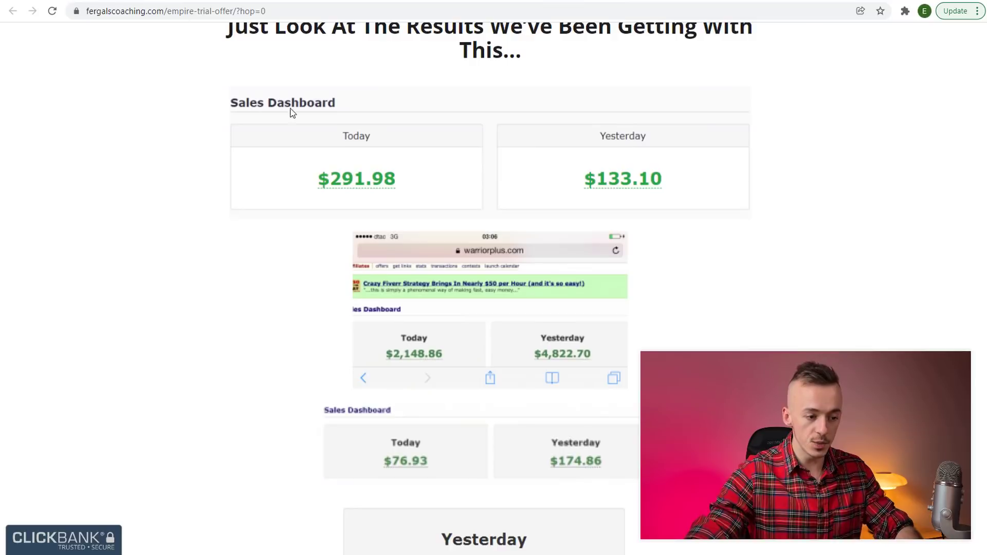
scroll(323, 205, "up", 12)
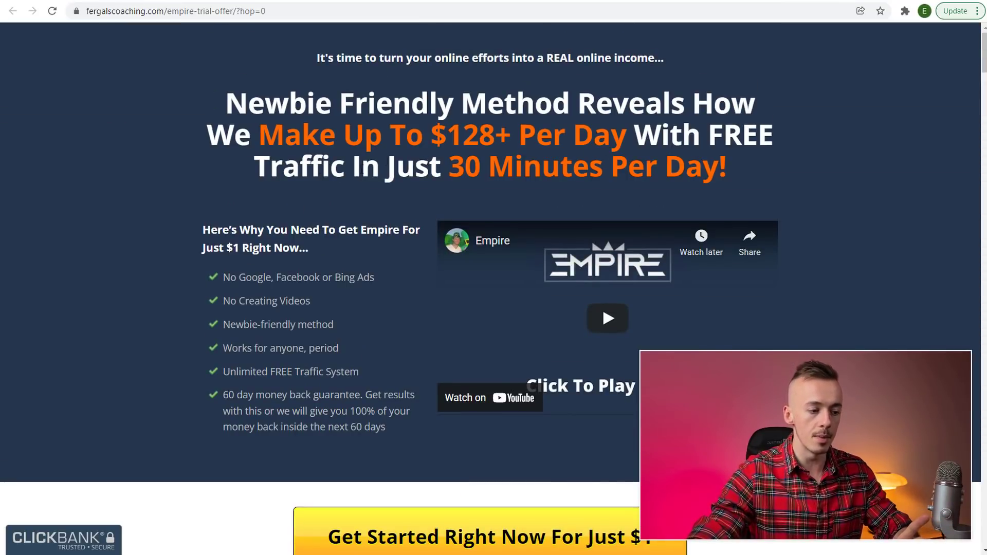
triple_click(711, 134)
left_click(782, 149)
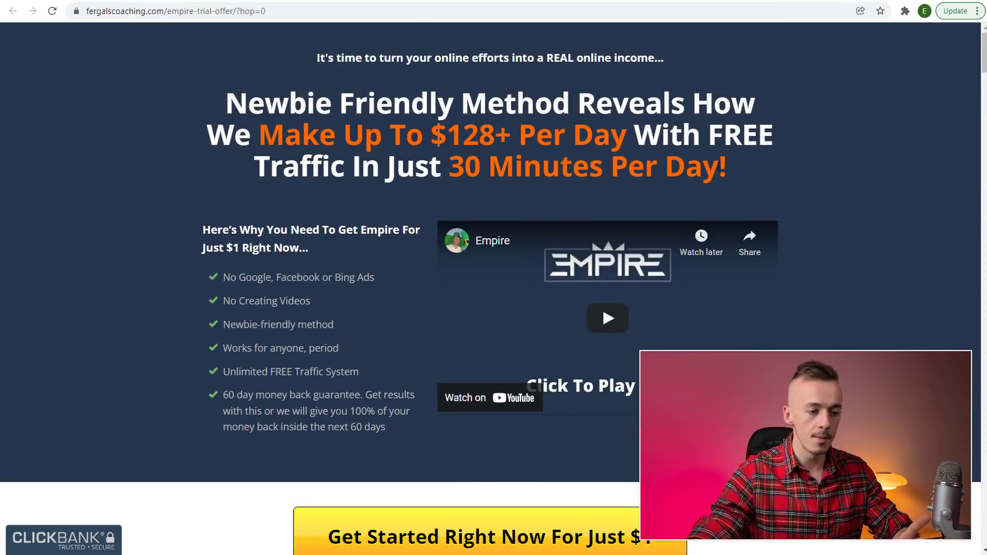
left_click(663, 1)
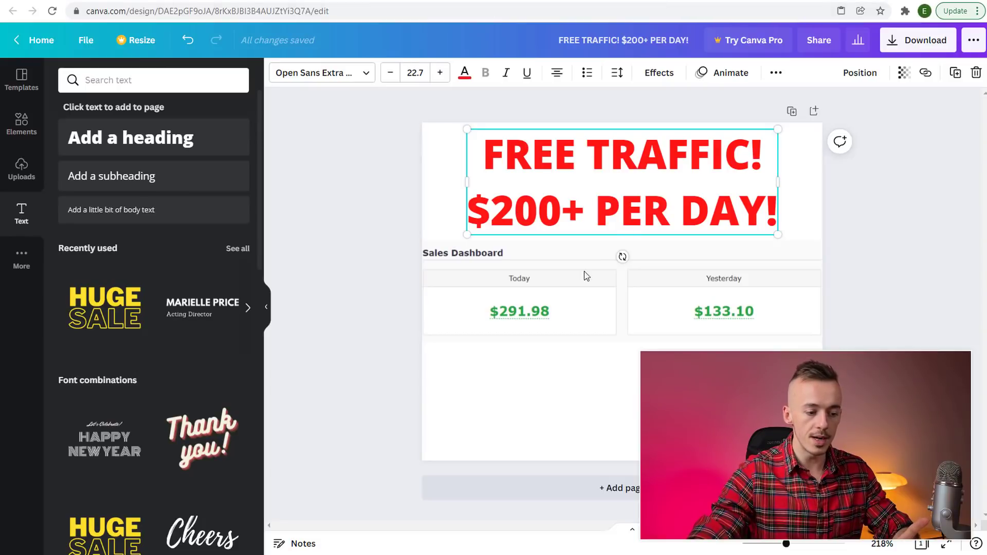
Step: Add a 'Click here.' heading below the dashboard image and select its text
left_click(548, 298)
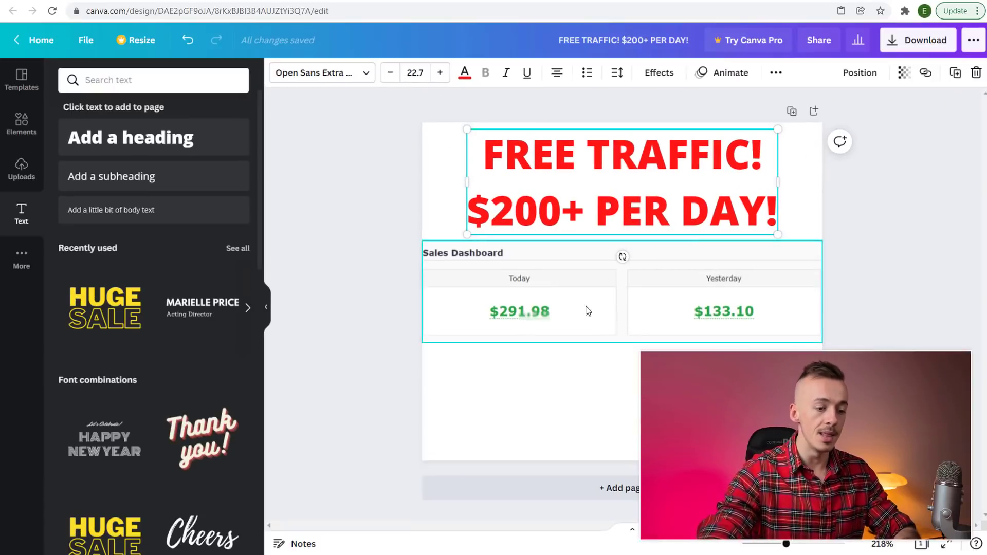
left_click(125, 138)
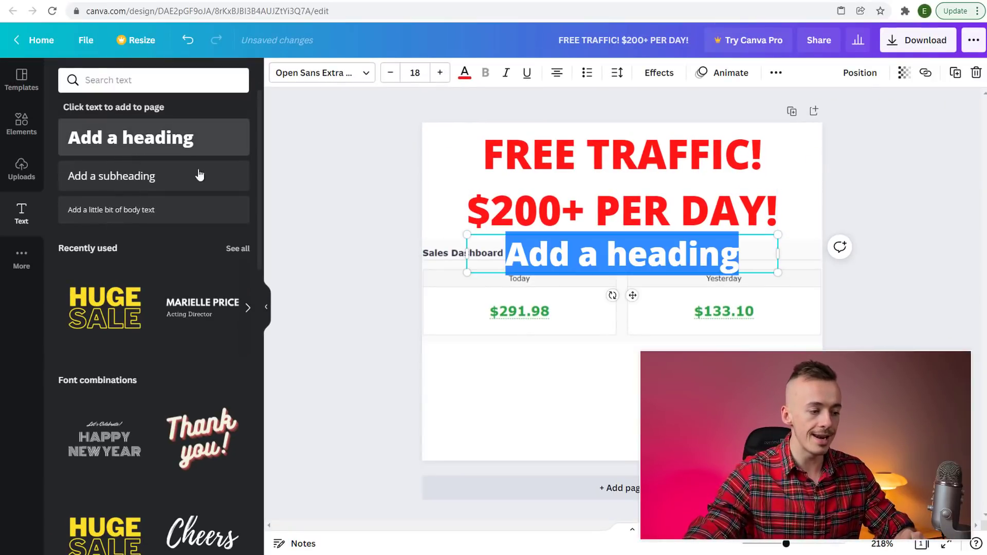
left_click_drag(654, 273, 657, 428)
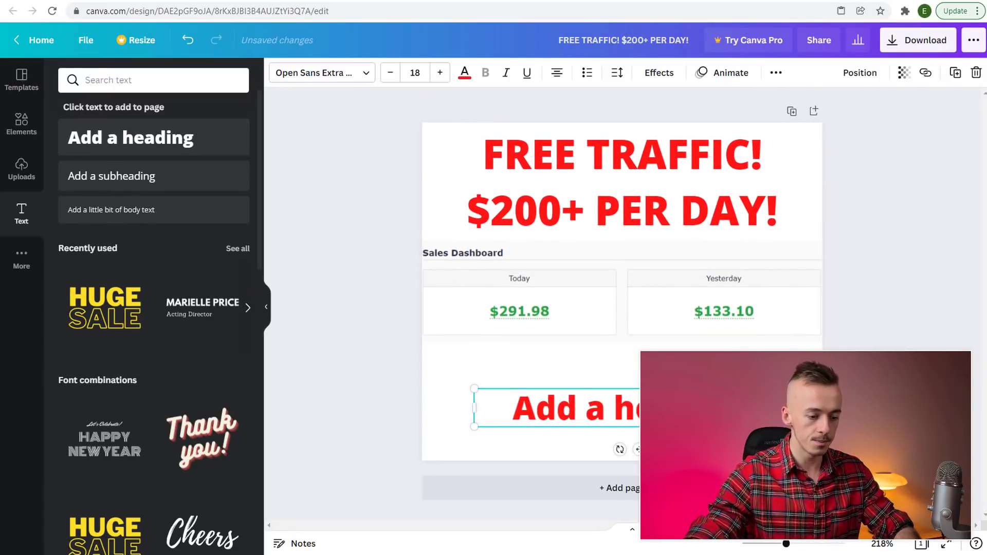
double_click(657, 428)
type("Click")
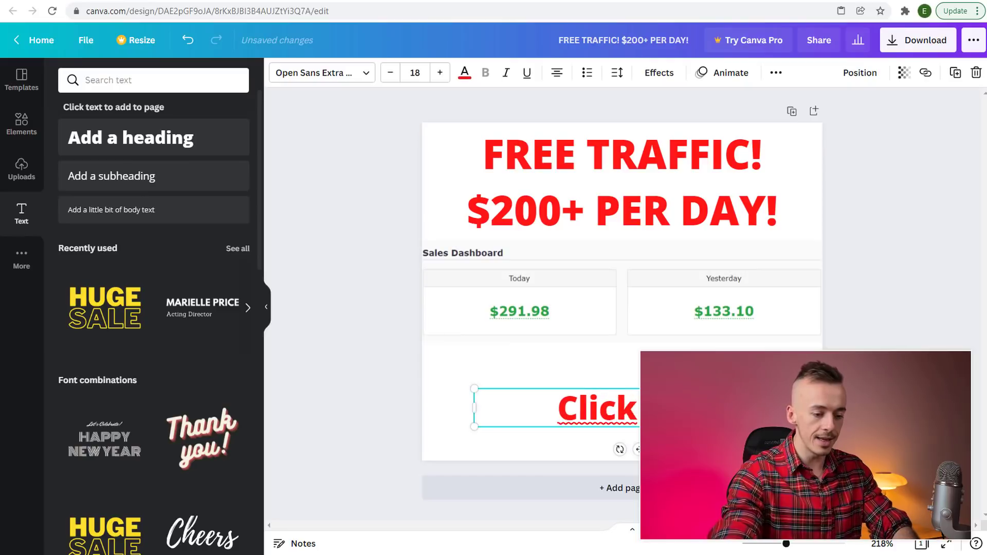
type(" here.")
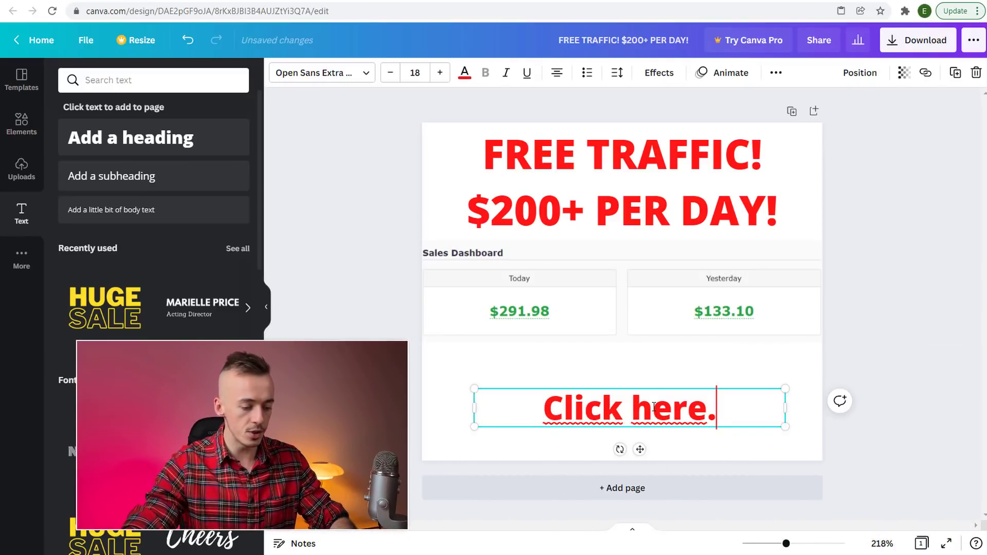
key("ctrl+a")
Step: Colour the 'Click here.' text #0018FF blue
left_click(465, 72)
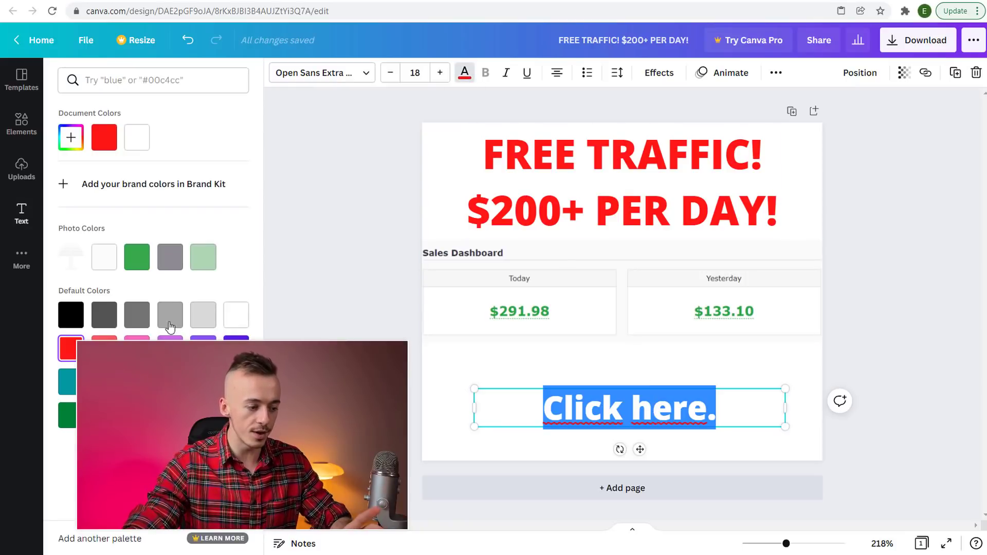
left_click(107, 83)
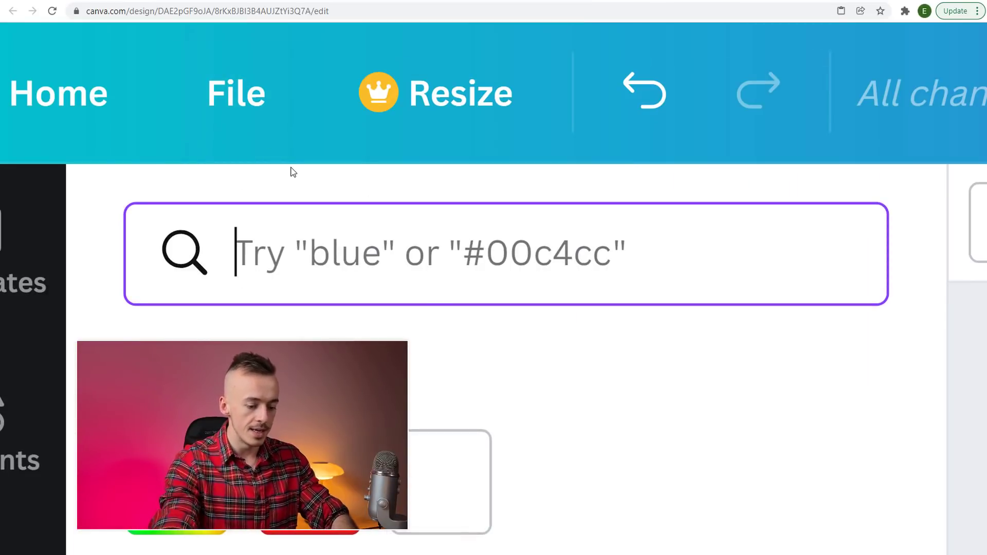
type("001")
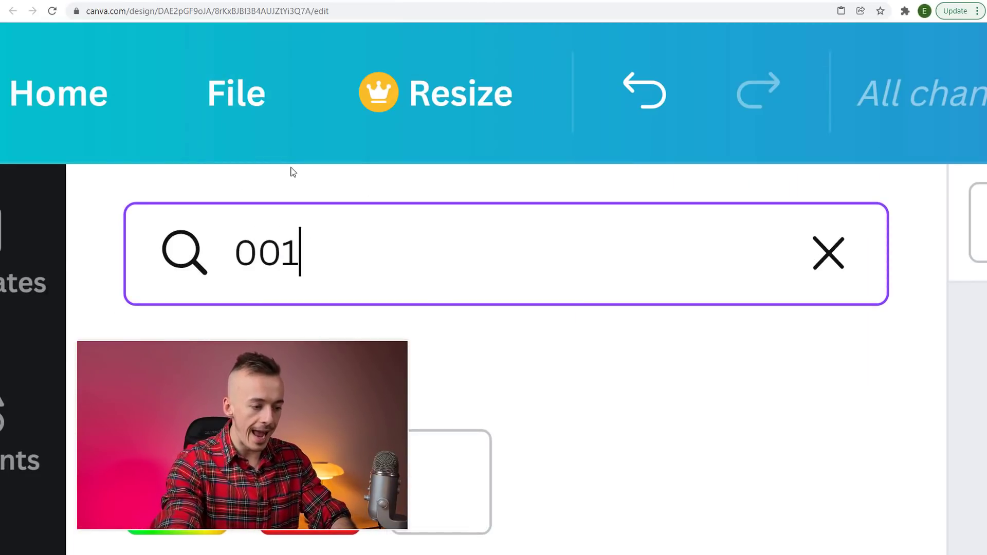
type("8FF")
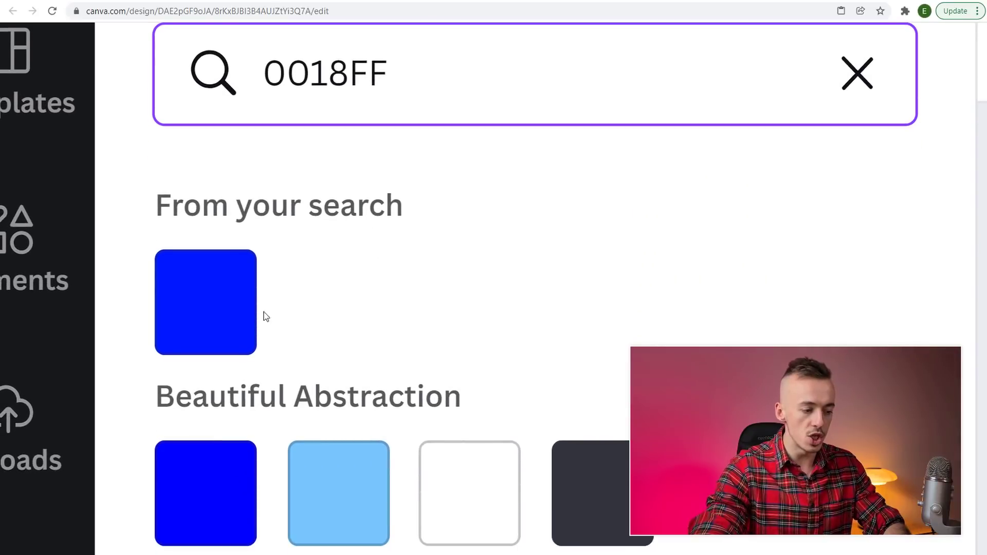
left_click(192, 486)
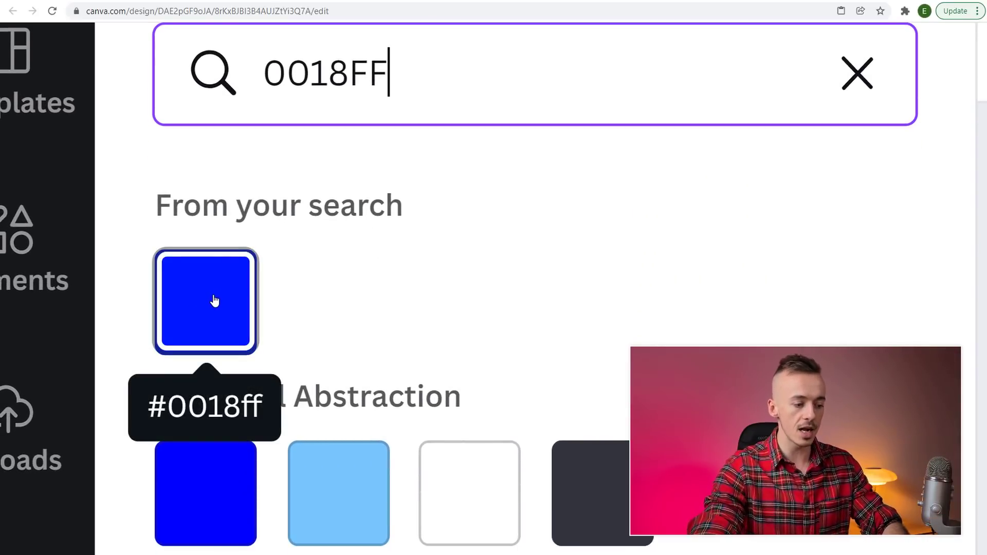
left_click(215, 301)
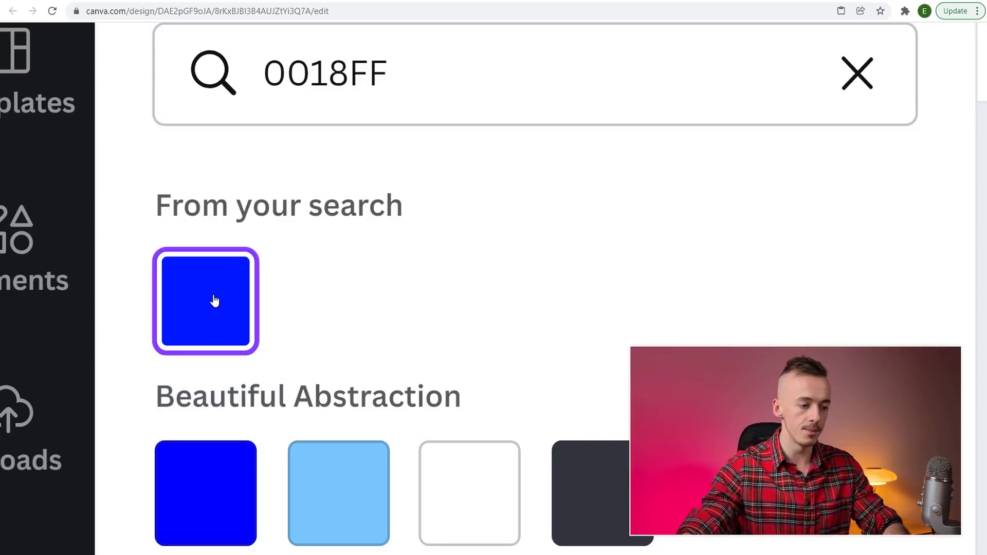
Step: Enlarge the 'Click here.' text box and shift it slightly left
key("ctrl+minus")
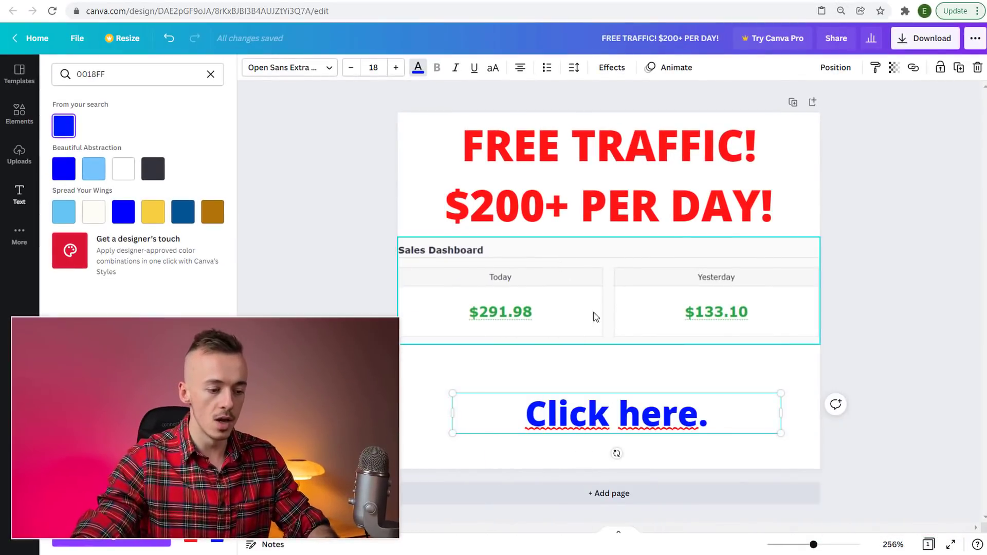
scroll(631, 329, "up", 3)
scroll(639, 337, "down", 3)
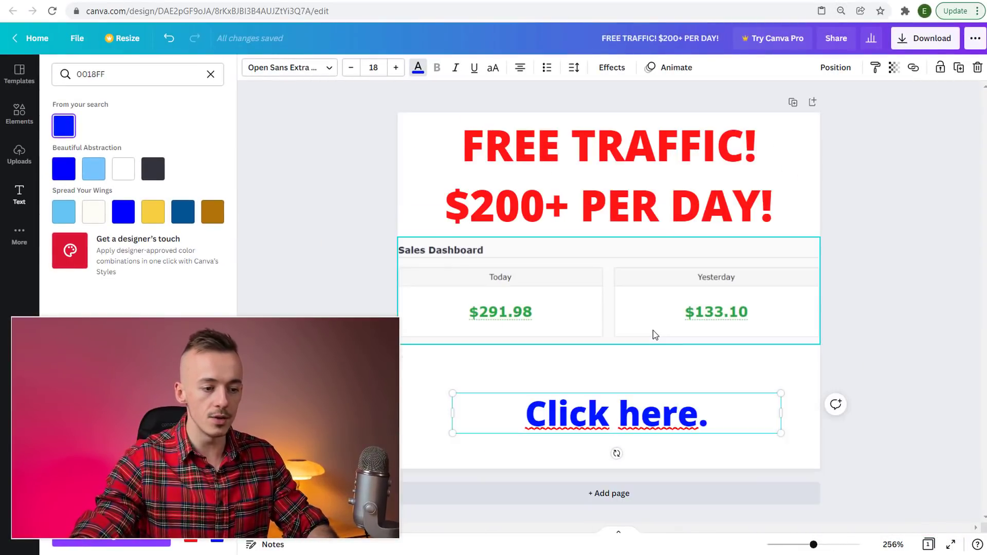
double_click(587, 414)
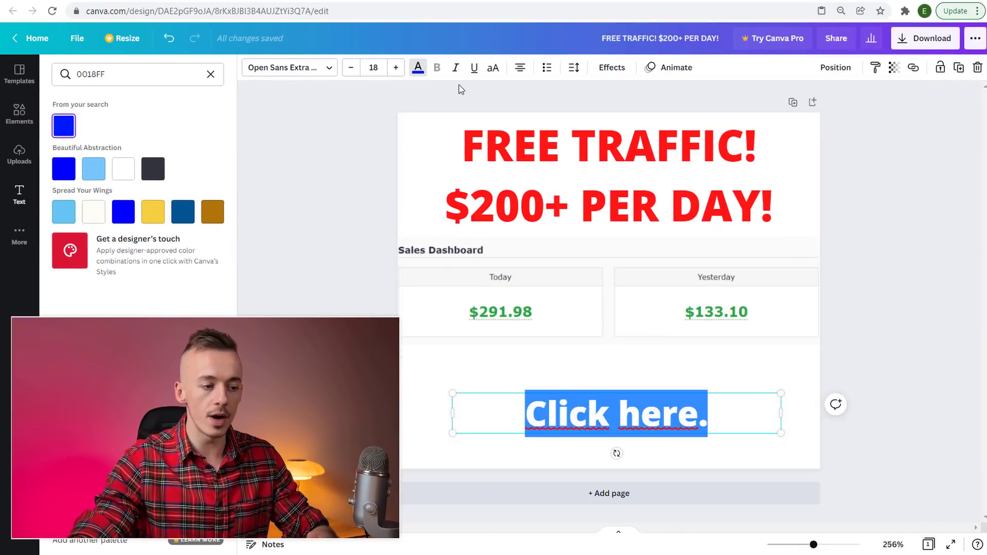
left_click(357, 265)
left_click(969, 360)
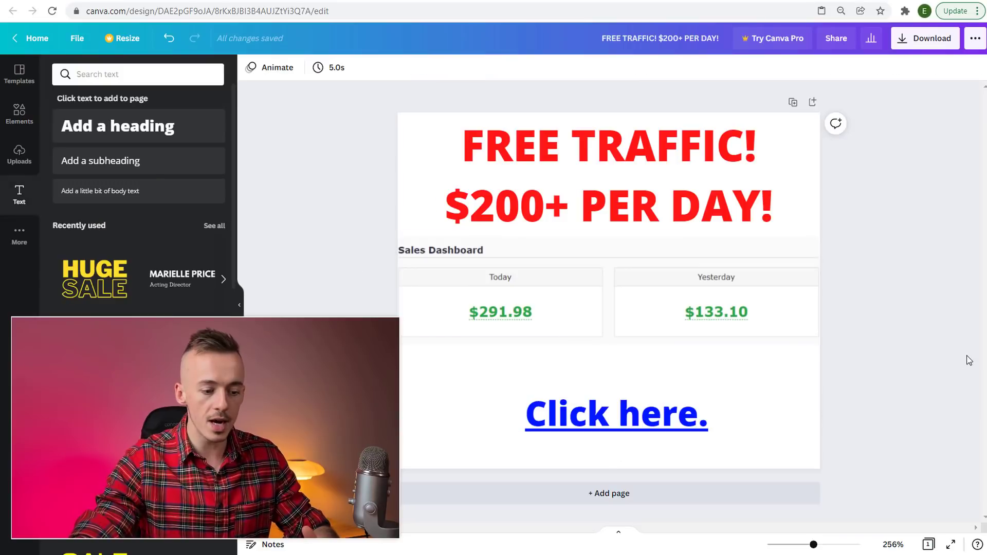
left_click(655, 435)
left_click_drag(780, 393, 709, 395)
Step: Dismiss the AdHitz 10% sale popup and scroll up the BitcoinClix 'Earn bitcoin online' page
left_click(888, 385)
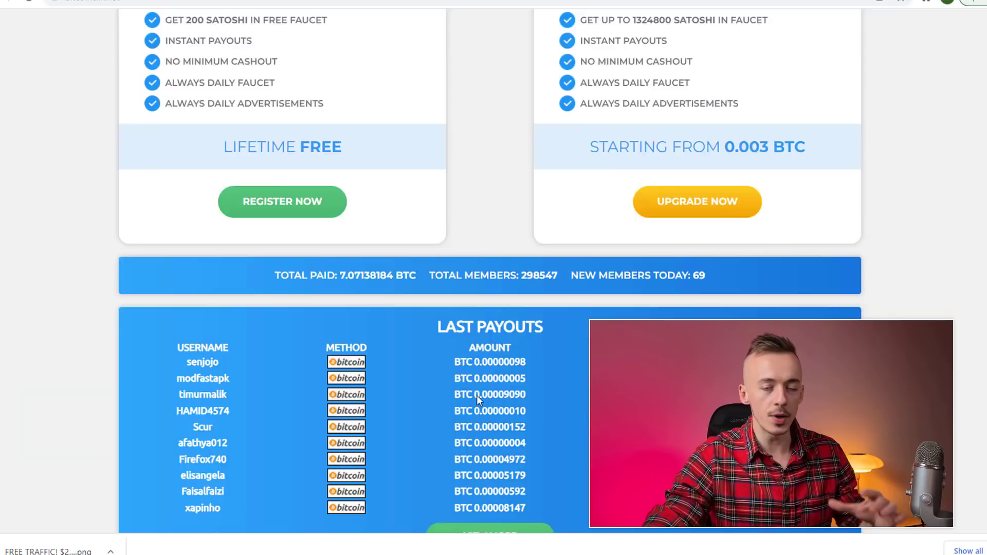
scroll(477, 399, "up", 10)
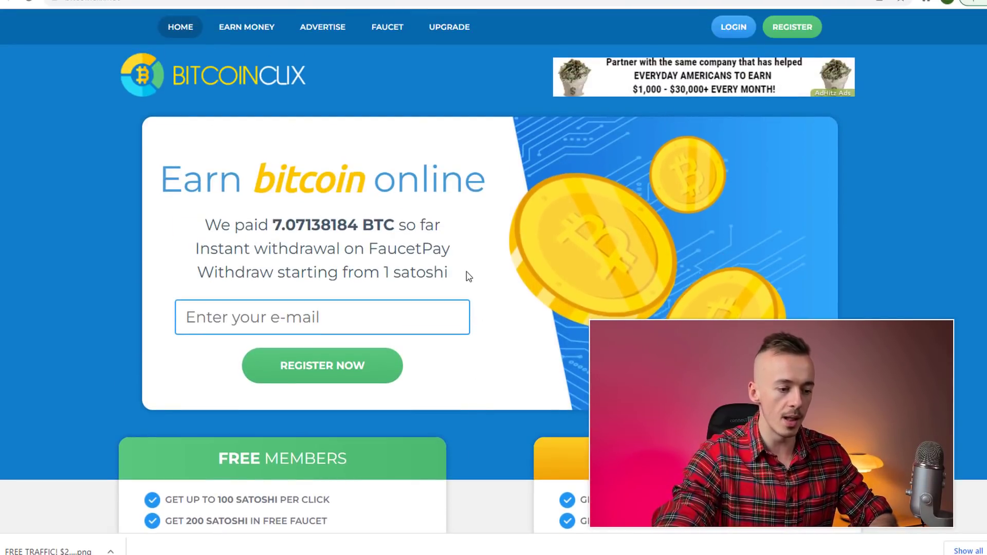
scroll(469, 276, "up", 3)
scroll(469, 276, "up", 2)
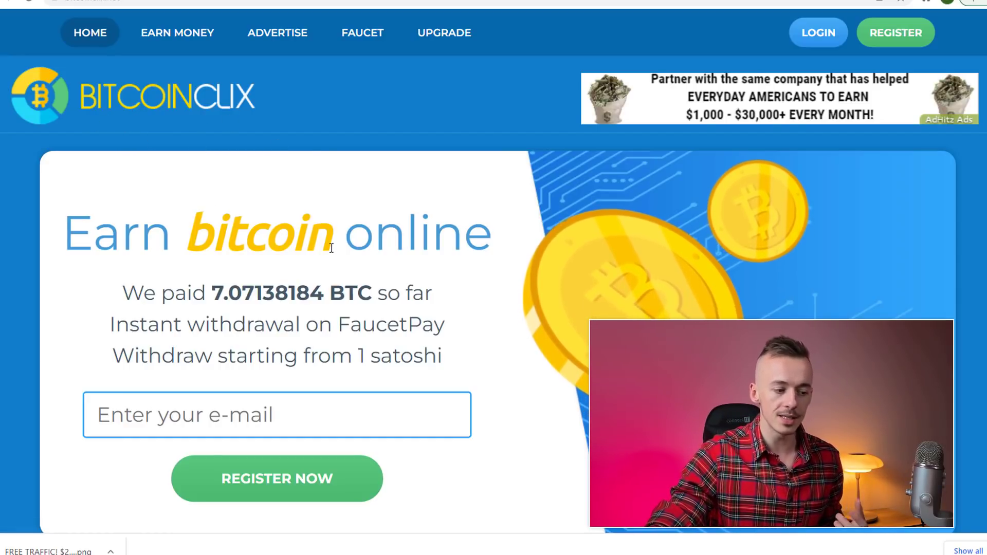
scroll(329, 226, "down", 1)
scroll(390, 228, "up", 1)
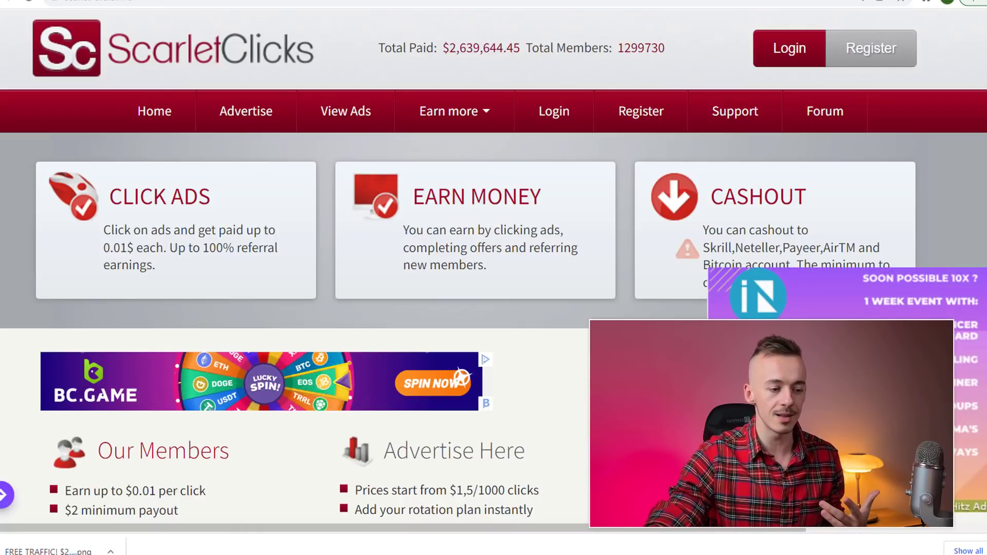
Step: Scroll up and down through the ScarletClicks homepage before moving to AdHitz
scroll(471, 221, "up", 5)
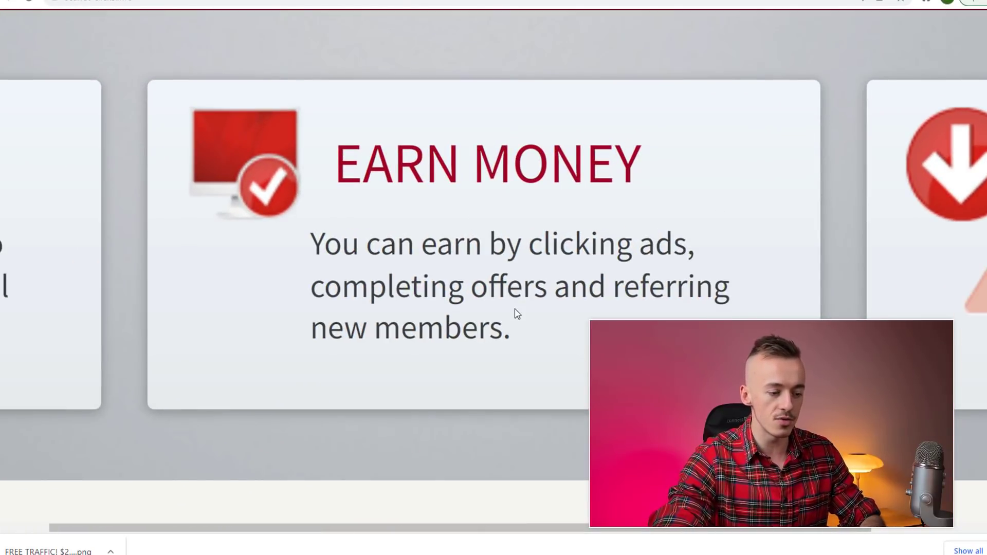
scroll(515, 310, "down", 5)
scroll(516, 310, "up", 4)
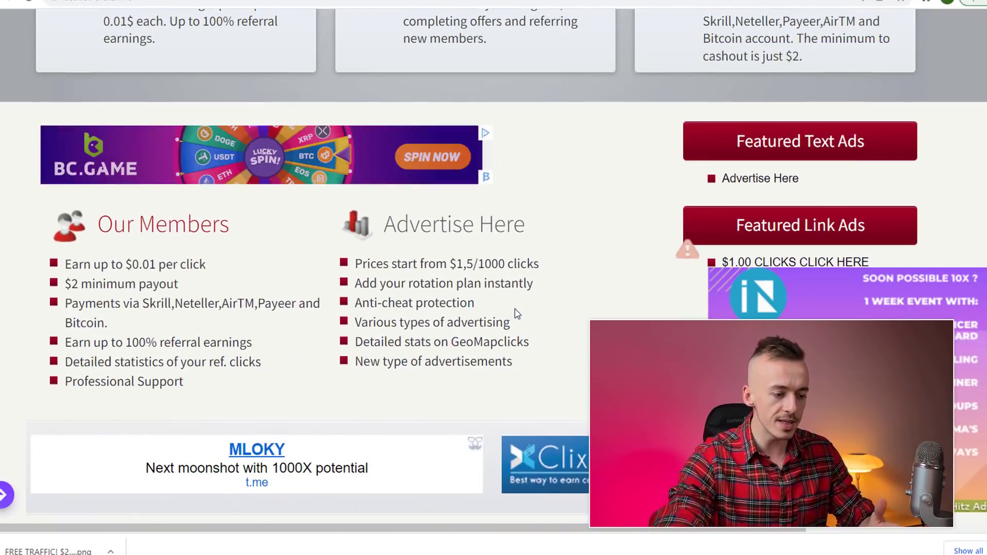
scroll(516, 313, "down", 4)
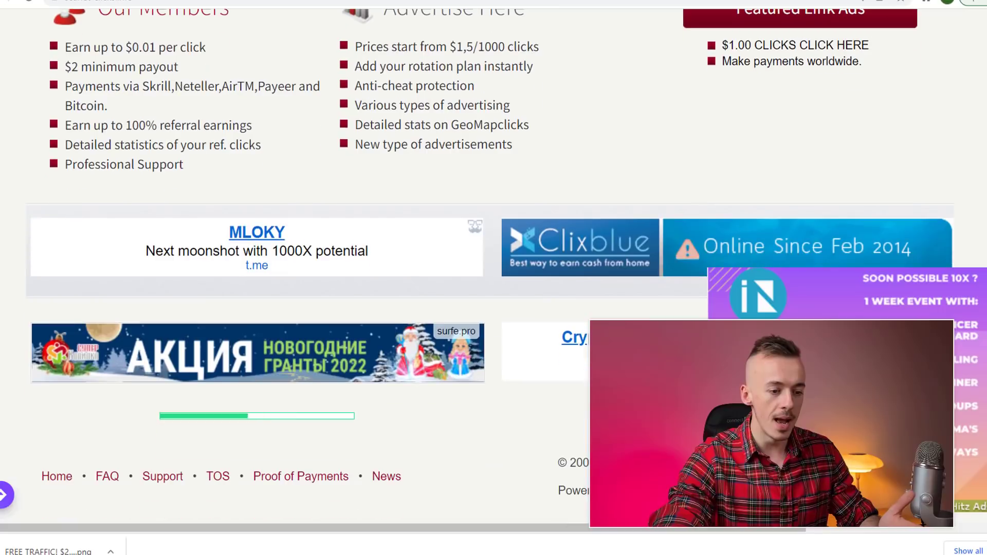
scroll(516, 313, "up", 4)
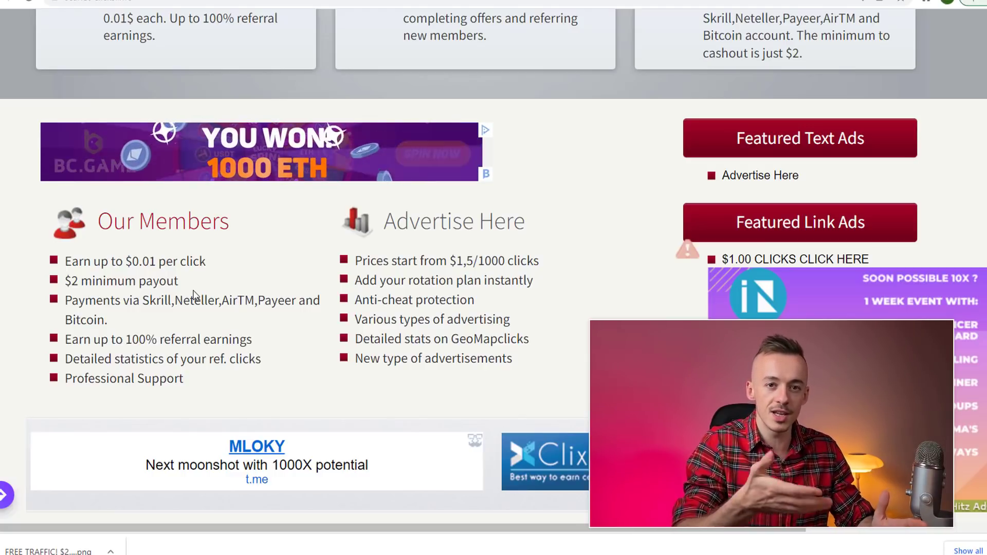
scroll(462, 267, "up", 4, "ctrl")
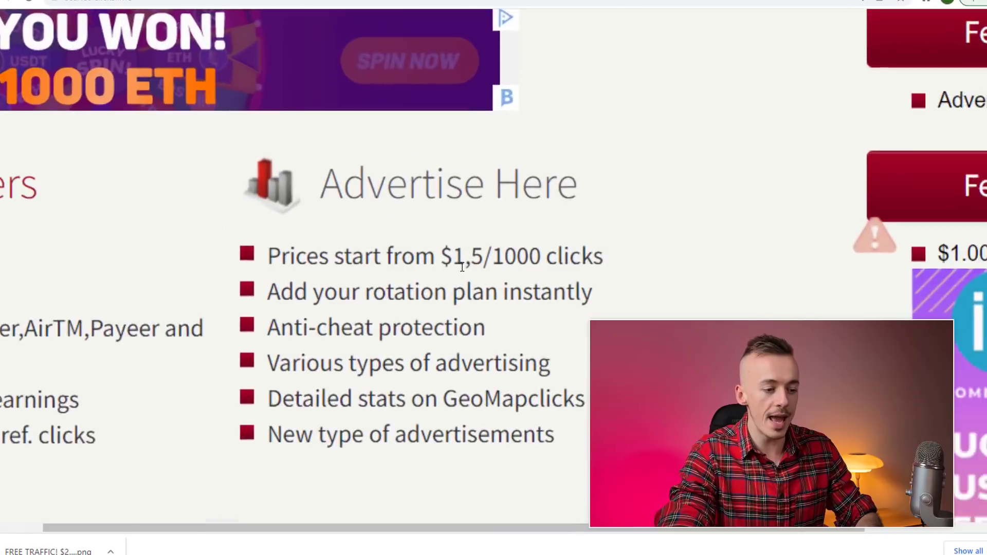
scroll(462, 267, "up", 2, "ctrl")
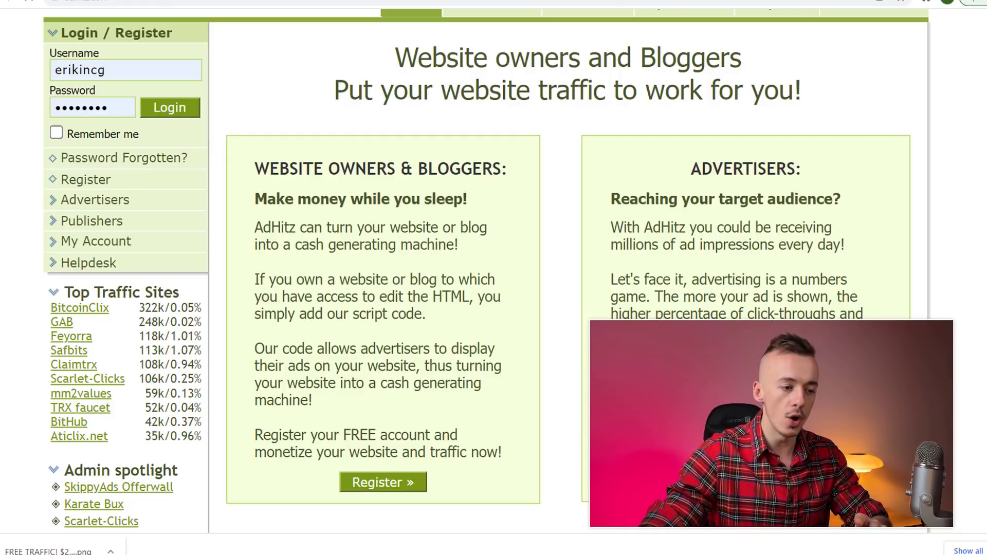
Step: Look over the BitcoinClix site, then return to the AdHitz member area with its $0.00 balance
key("ctrl+Tab")
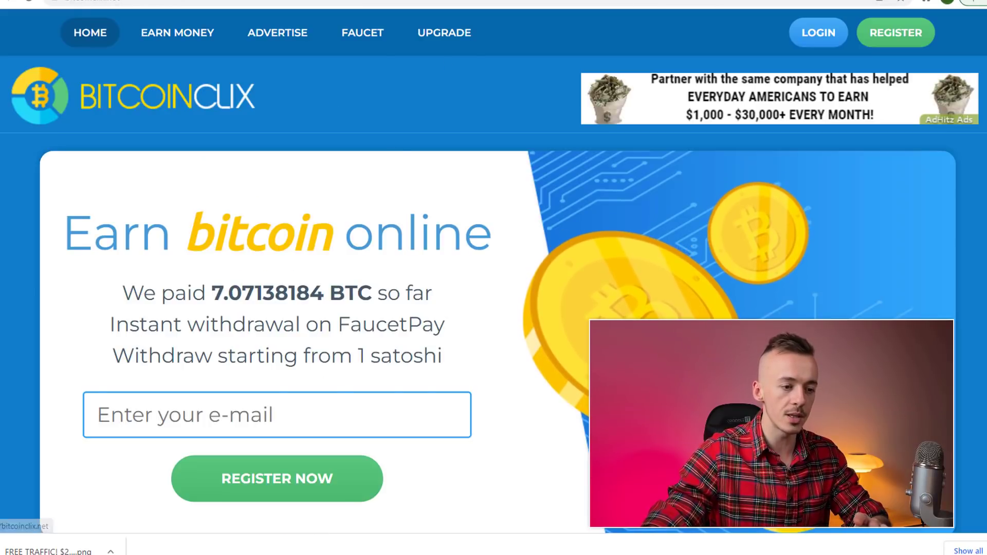
scroll(385, 74, "down", 15)
scroll(337, 170, "down", 3)
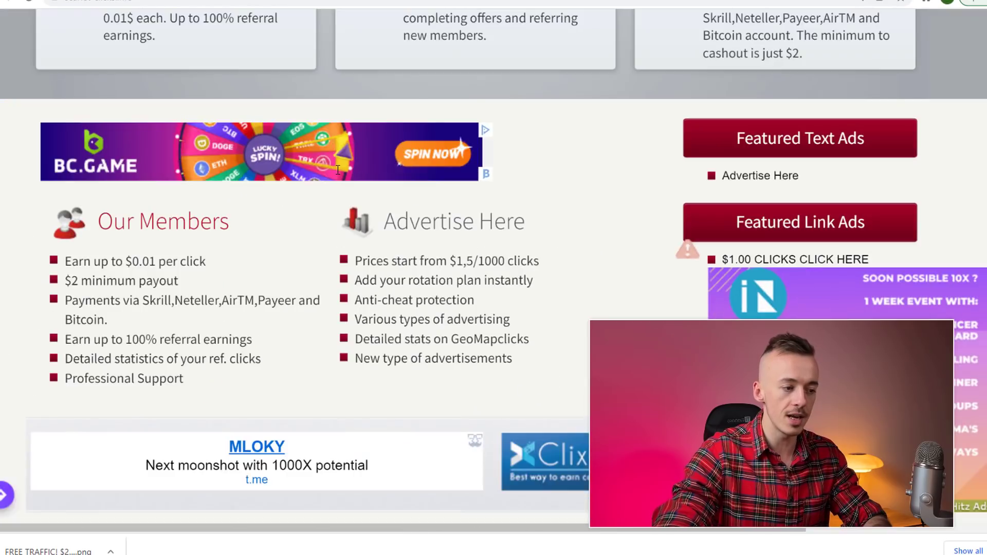
scroll(368, 233, "up", 5)
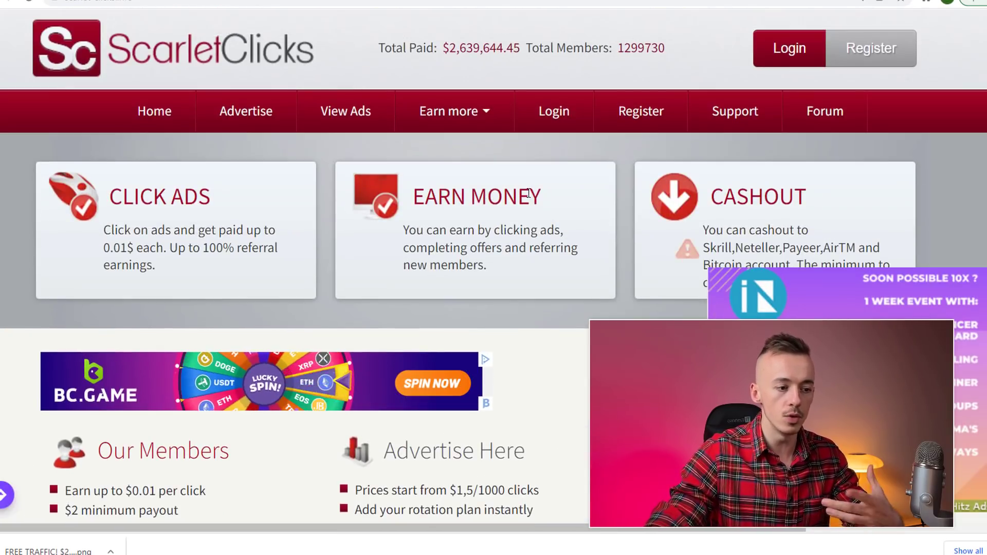
key("ctrl+shift+Tab")
scroll(278, 205, "up", 1)
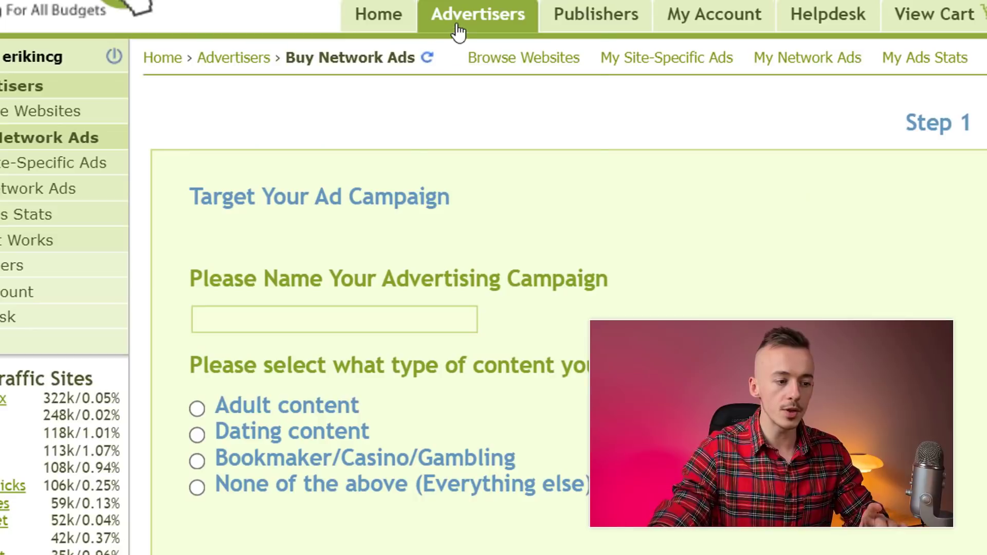
Step: Begin naming the campaign and set its ad content to 'None of the above'
mouse_move(464, 23)
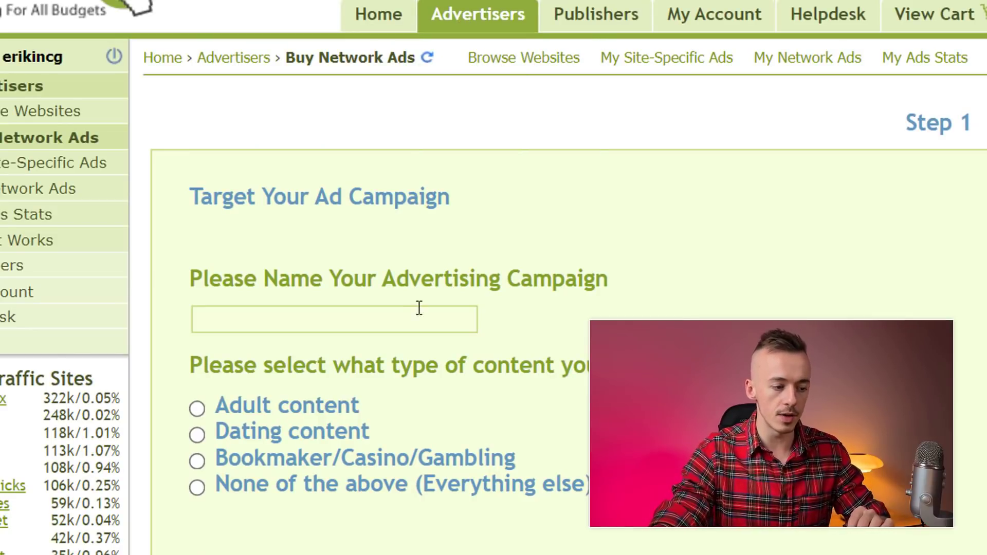
scroll(420, 315, "down", 2)
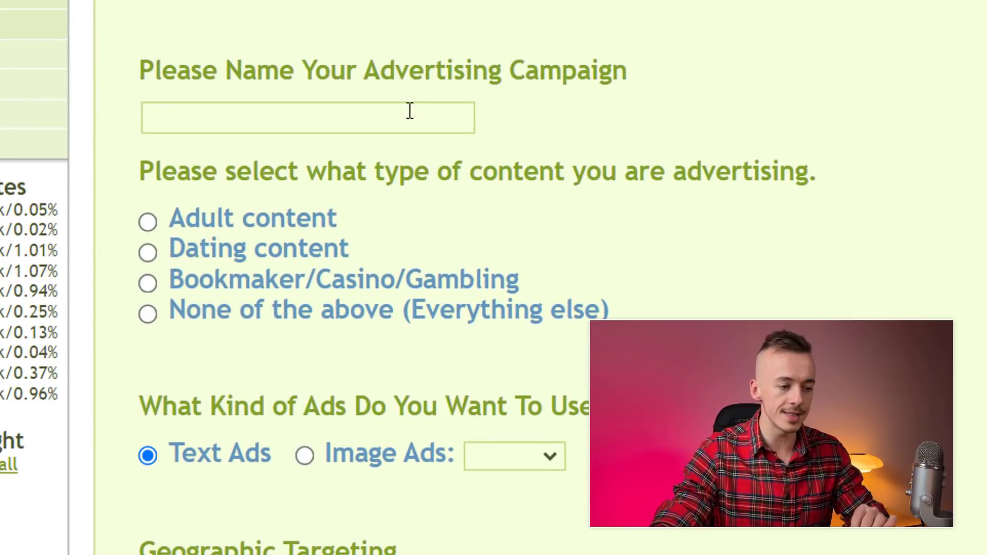
left_click(410, 111)
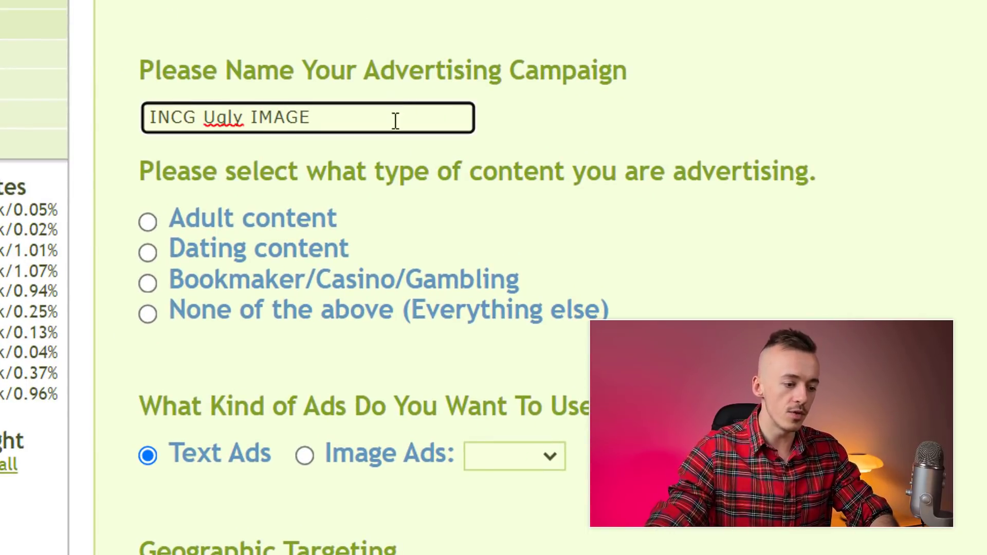
left_click(148, 314)
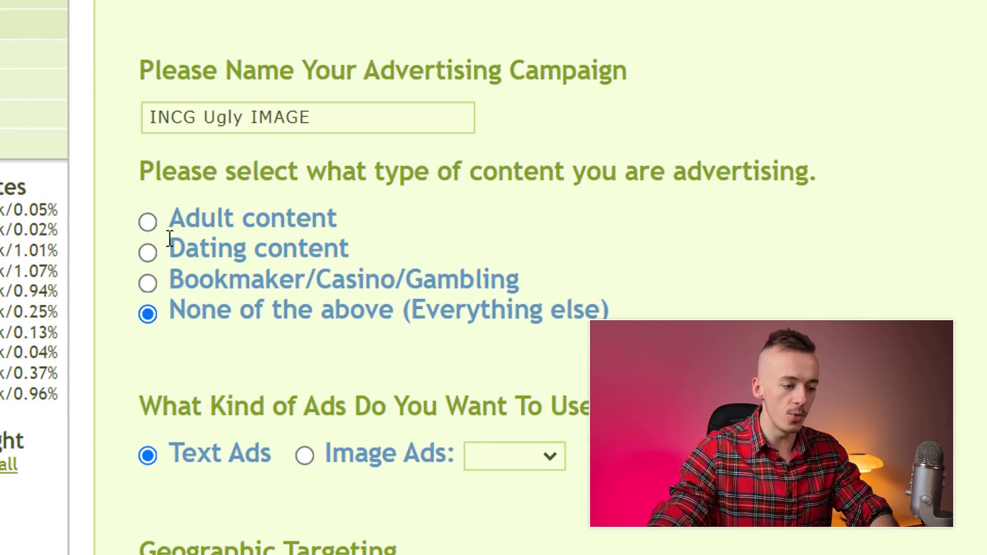
Step: Make it a 300x250 image ad campaign shown only in North America
left_click(304, 456)
left_click(514, 457)
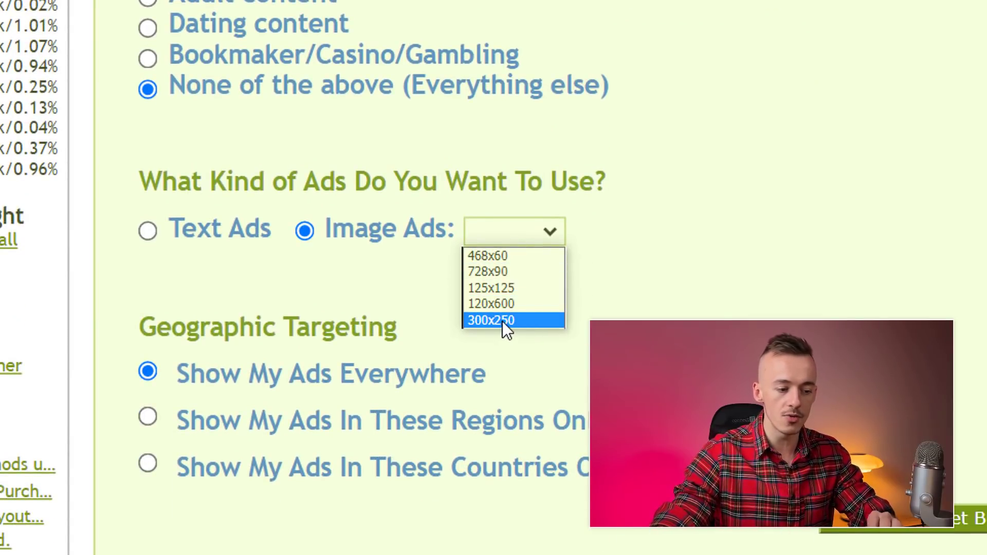
left_click(501, 320)
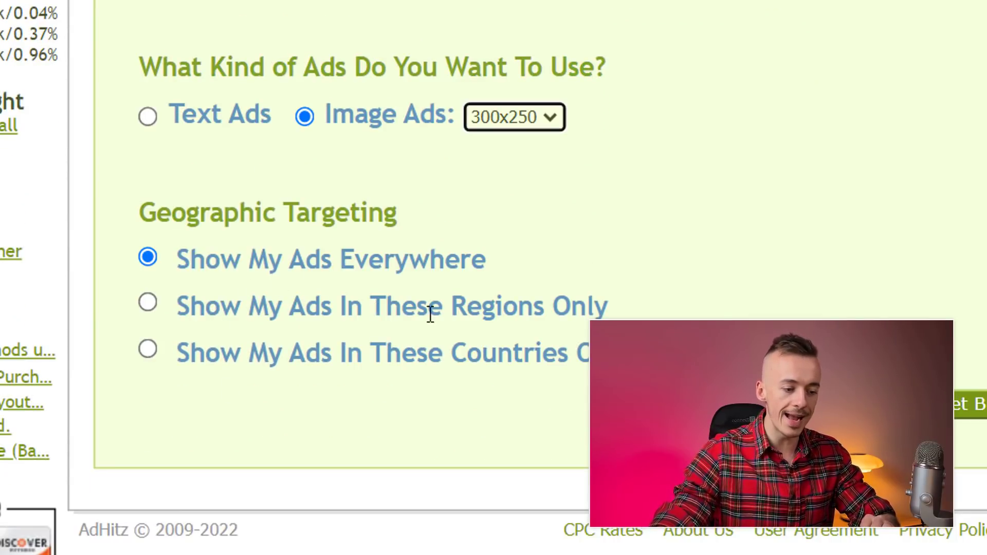
left_click(148, 305)
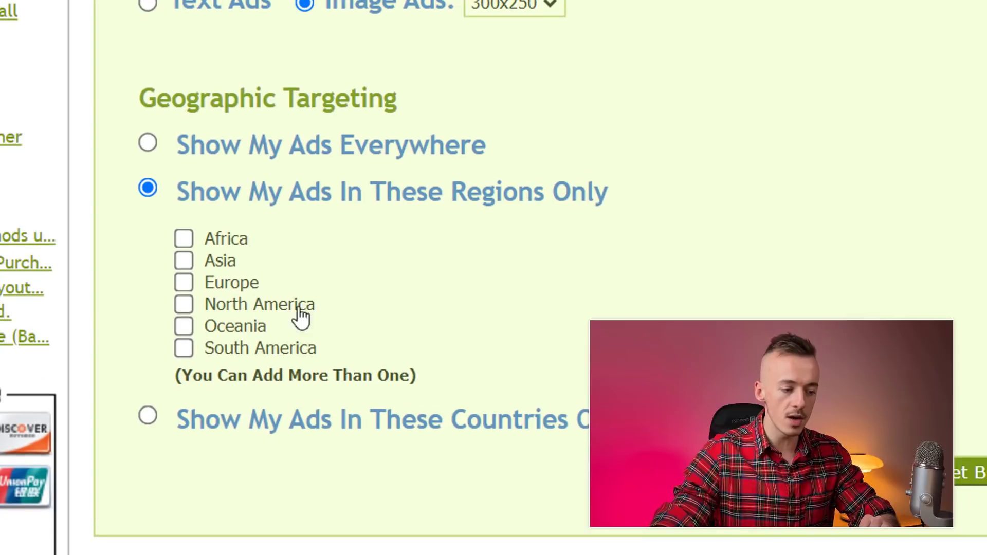
left_click(149, 307)
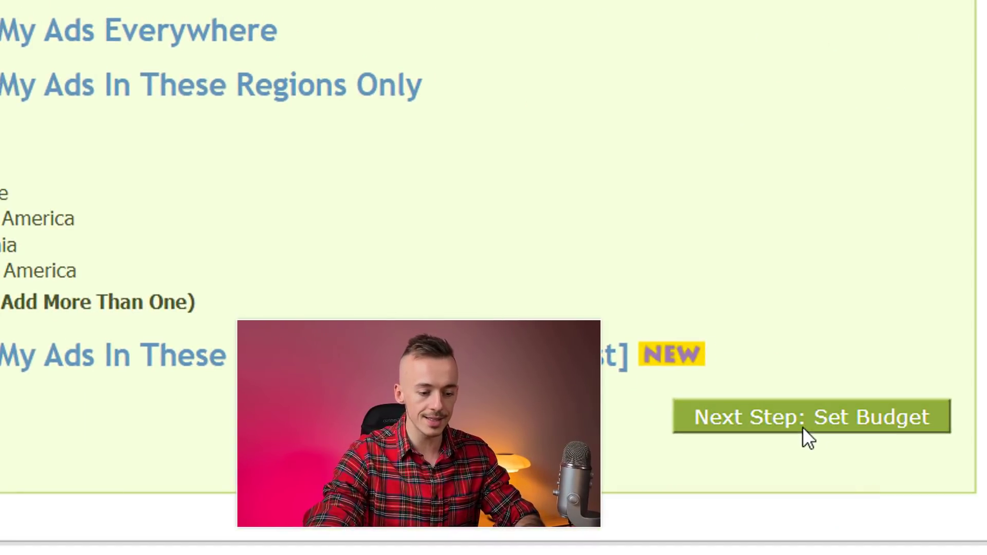
Step: On the Set Budget step, enter 10 as the total budget and 10 as the daily budget
left_click(802, 417)
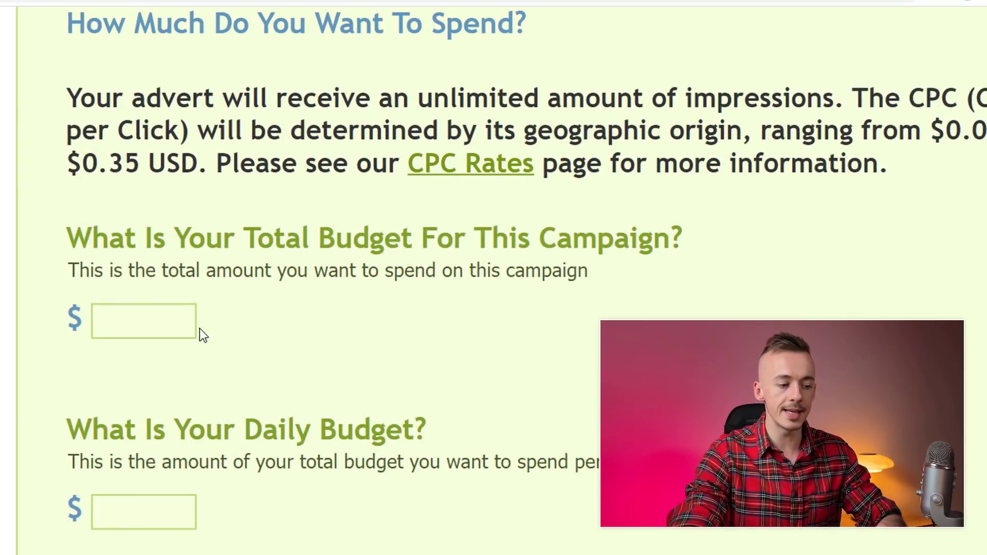
left_click(150, 326)
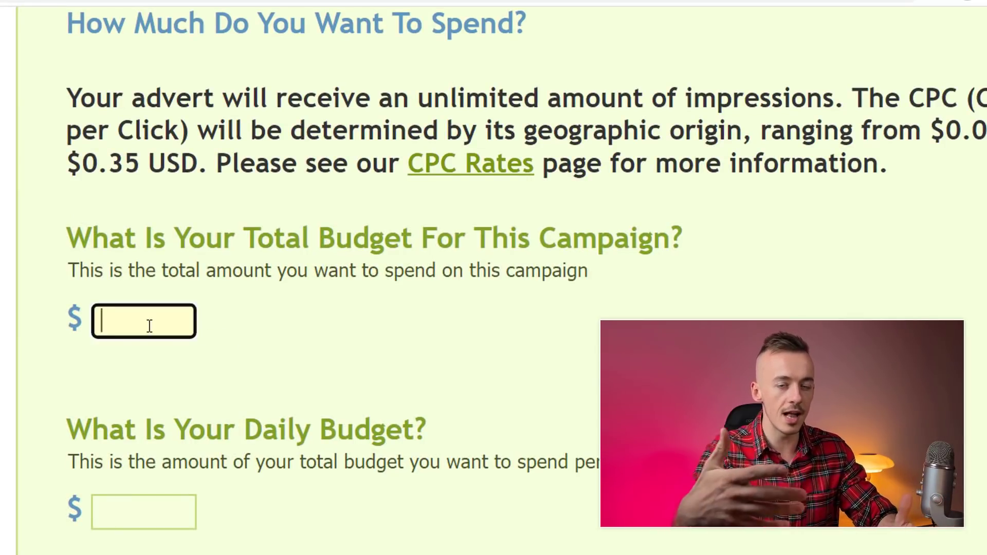
type("10")
key("Tab")
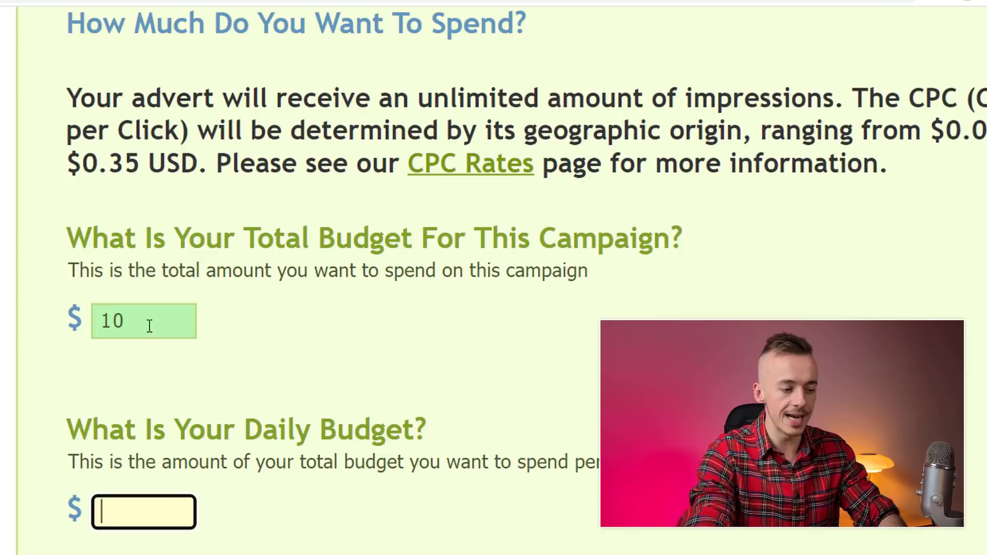
type("10")
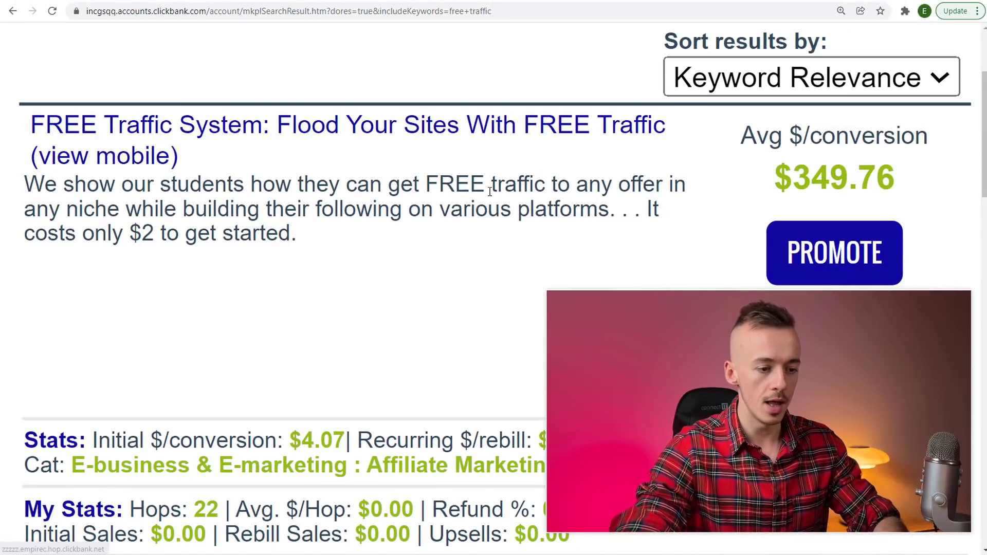
Step: Return to the AdHitz upload tab and check the 'FREE TRAFFIC! $200+ PER DAY!' banner preview
right_click(440, 1)
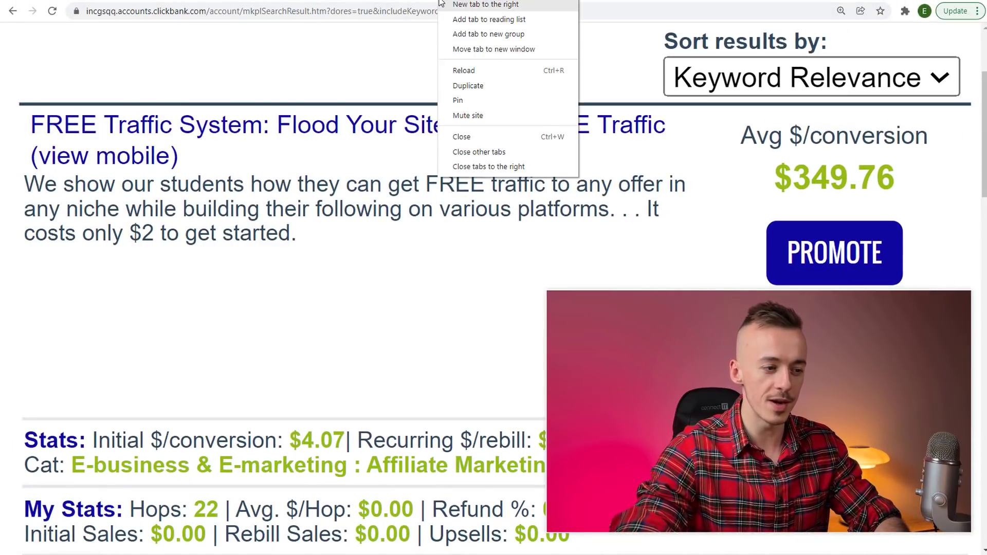
left_click(439, 1)
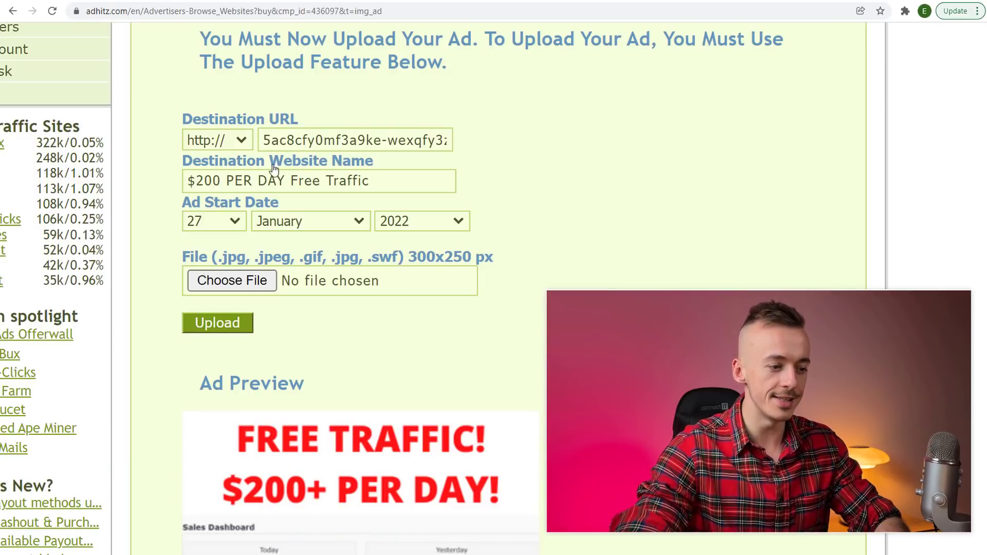
scroll(295, 167, "up", 2)
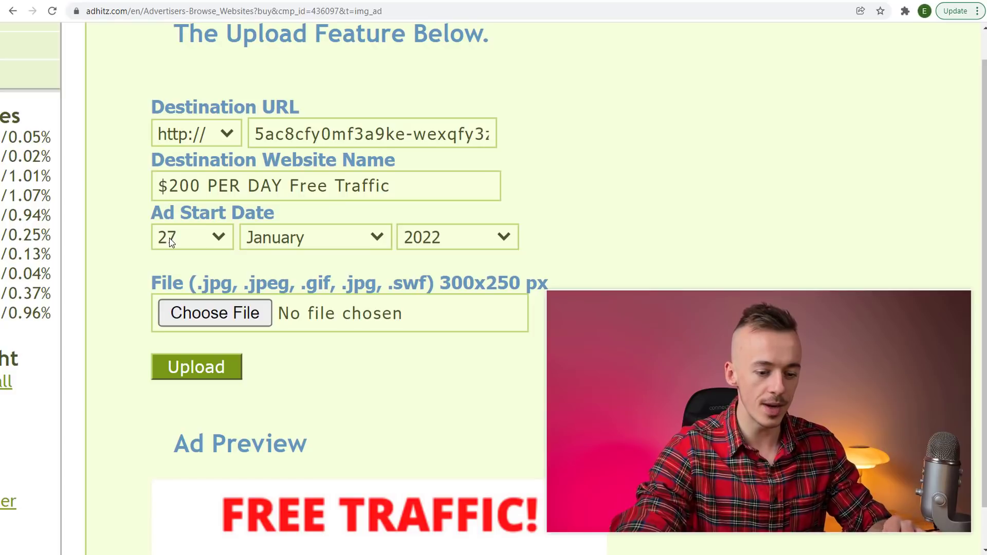
scroll(454, 411, "down", 3)
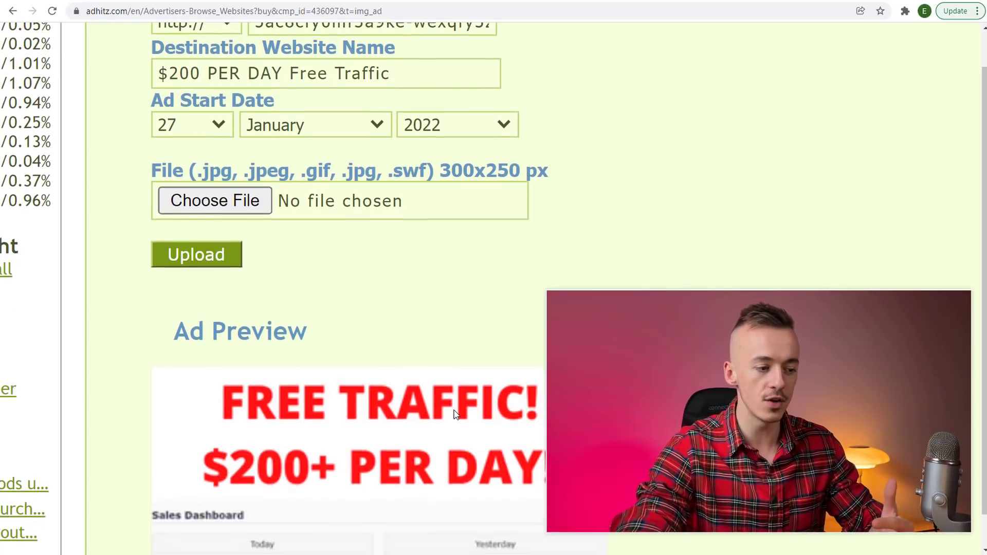
scroll(454, 414, "down", 1)
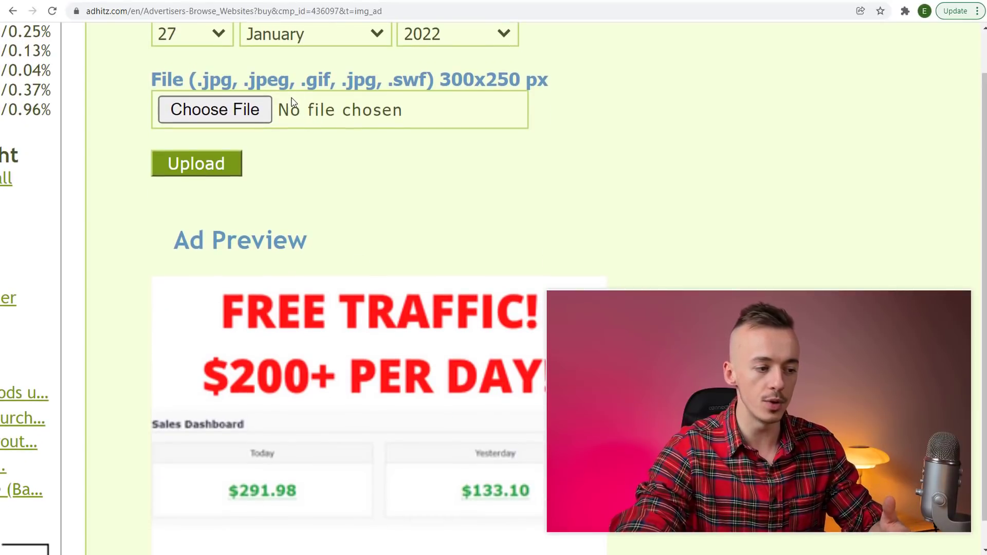
scroll(415, 296, "down", 4)
scroll(443, 311, "left", 1)
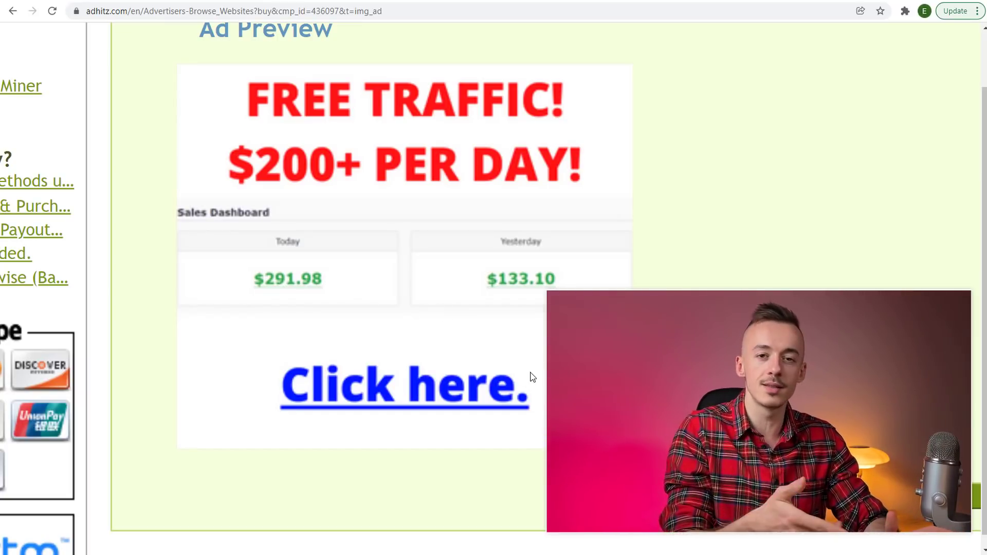
scroll(533, 377, "right", 1)
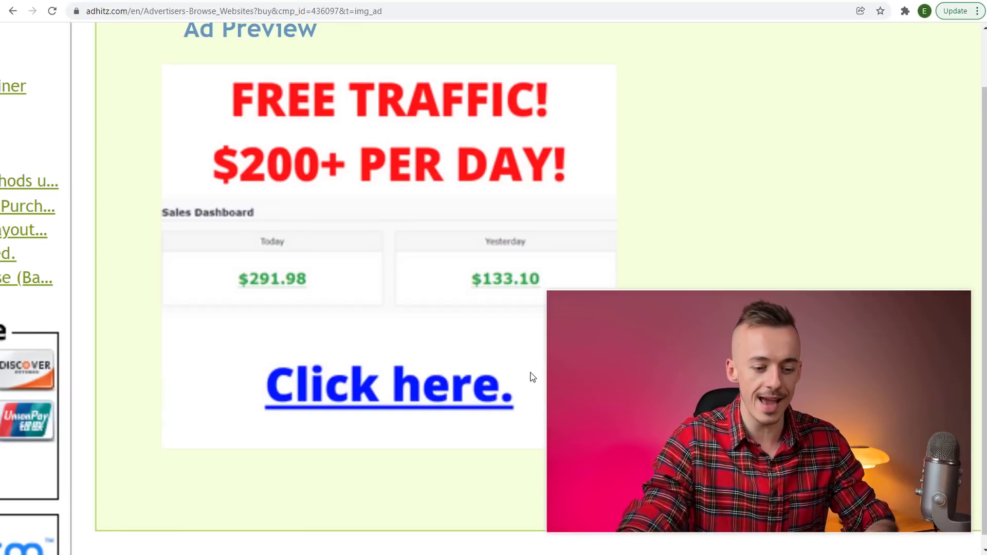
scroll(532, 377, "right", 1)
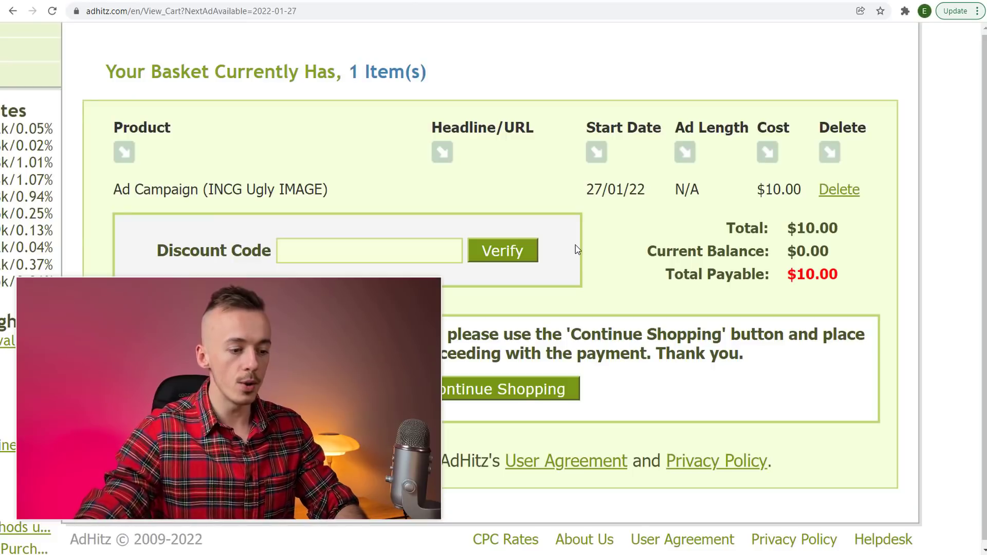
Step: Verify a discount code in the basket and confirm the total payable is now $9.00
left_click(350, 251)
left_click(503, 250)
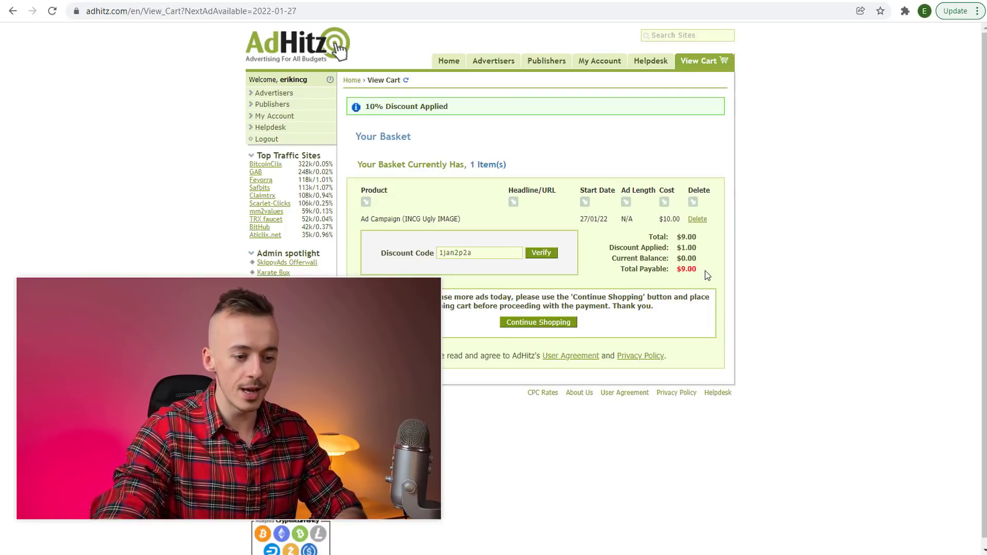
scroll(707, 275, "up", 5)
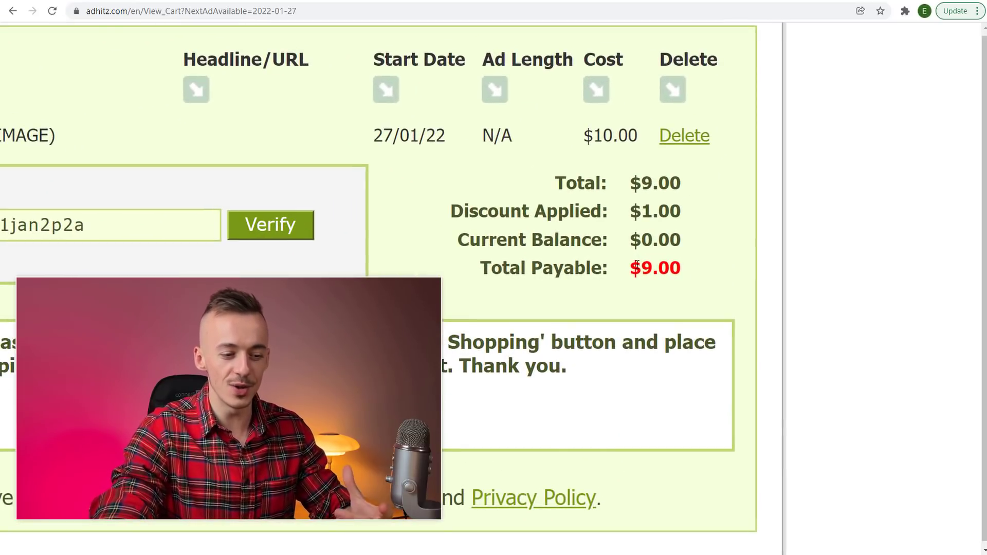
scroll(636, 265, "left", 5)
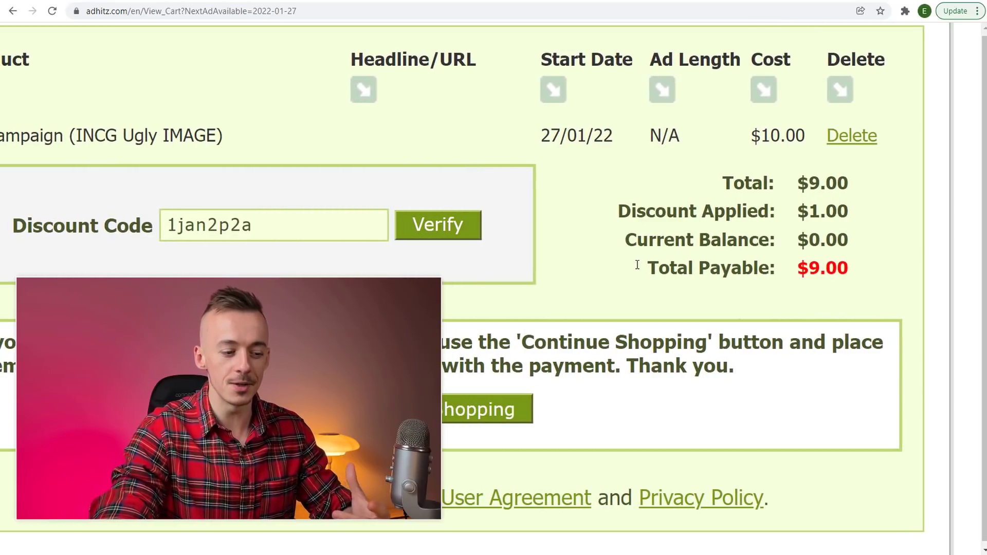
scroll(637, 265, "left", 2)
scroll(637, 264, "down", 3)
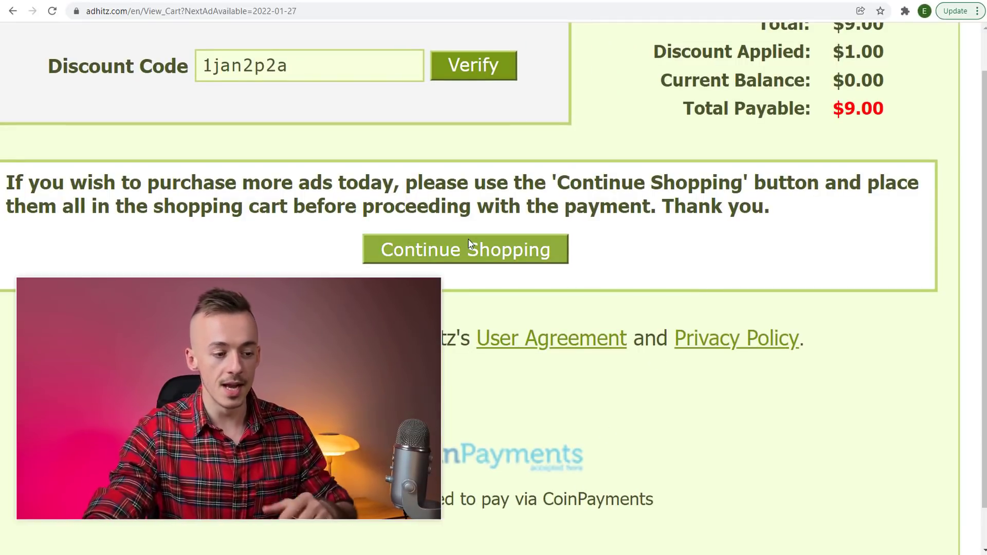
scroll(469, 242, "up", 5)
scroll(469, 243, "down", 4, "ctrl")
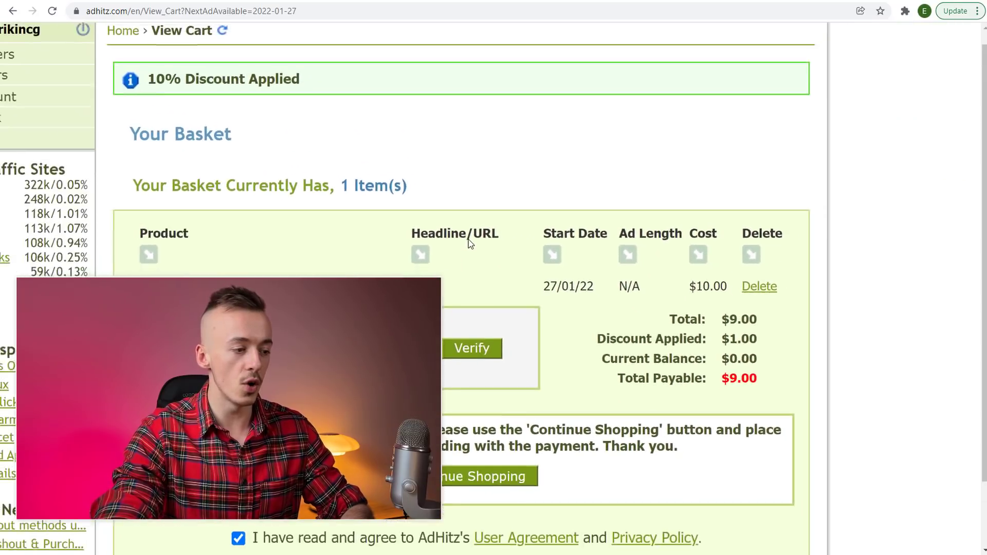
scroll(365, 183, "down", 1, "ctrl")
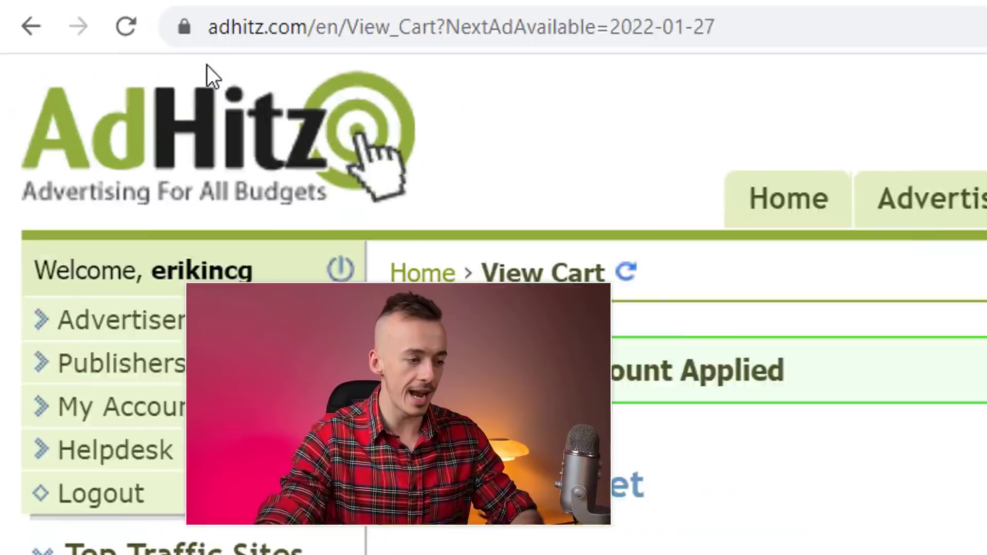